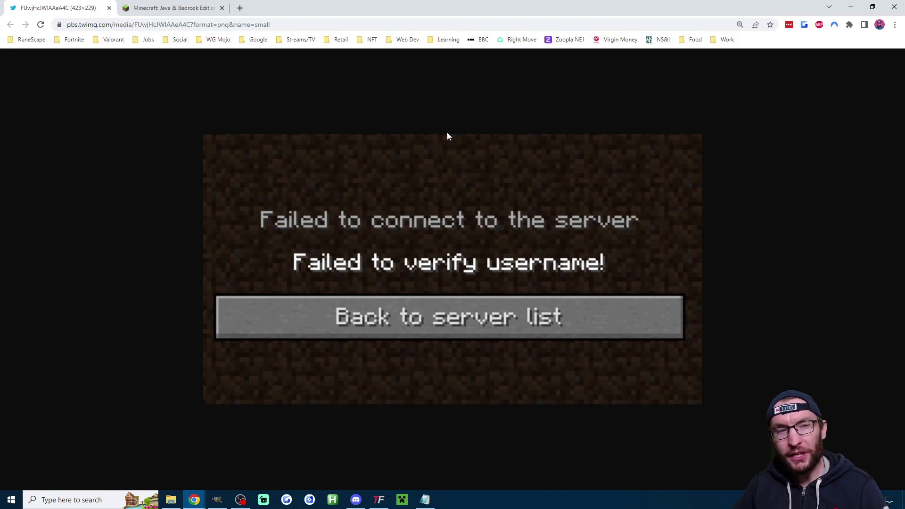
# View the Minecraft: Java & Bedrock Edition store page and go back to the previous page.
pyautogui.click(163, 8)
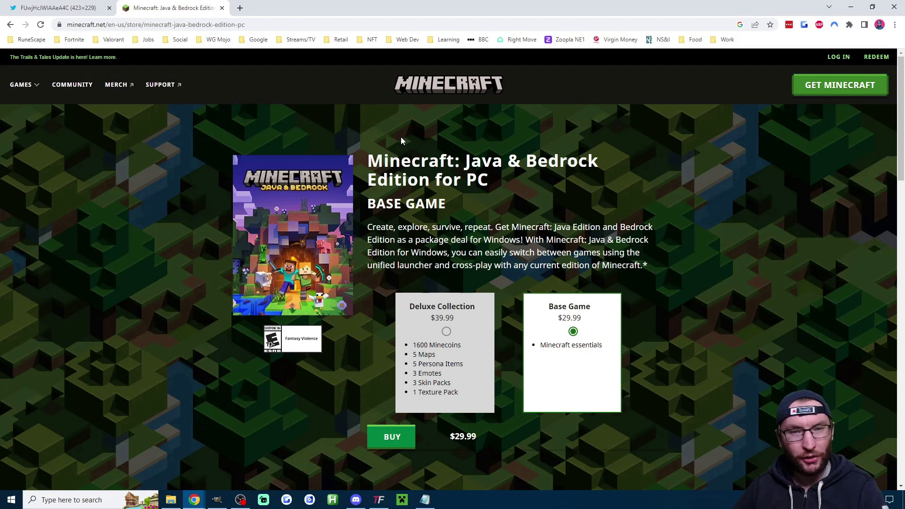
pyautogui.hotkey('ctrl', 'shift', 'Tab')
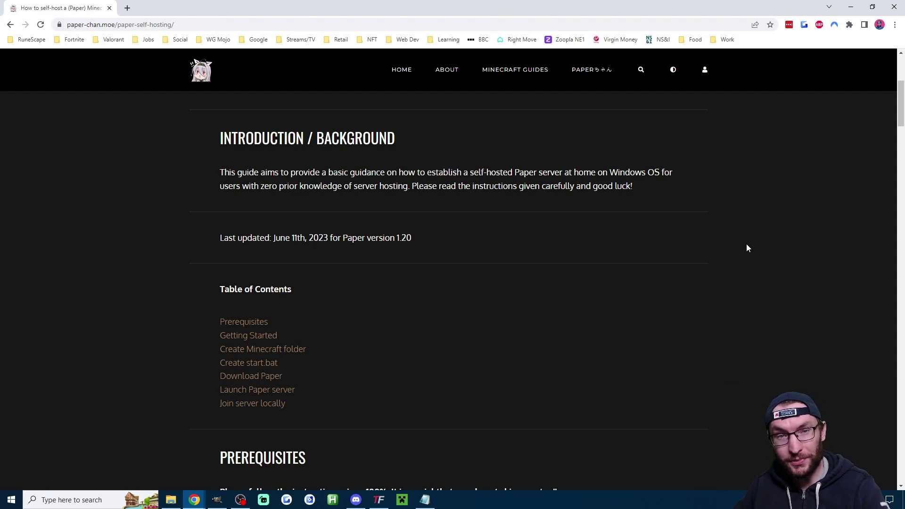
# Download the Amazon Corretto 17 installer linked under Install Java in the guide into the Downloads folder.
pyautogui.scroll(-7, 332, 271)
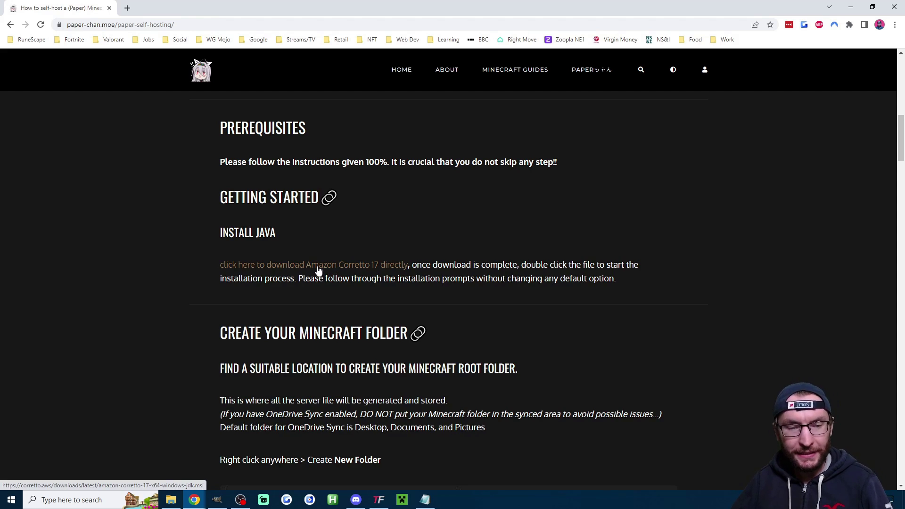
pyautogui.click(318, 267)
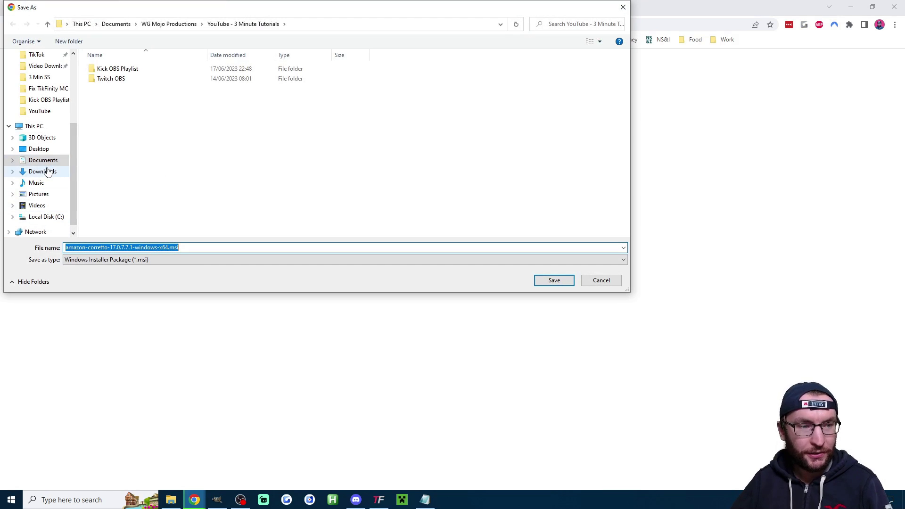
pyautogui.click(42, 172)
pyautogui.click(556, 280)
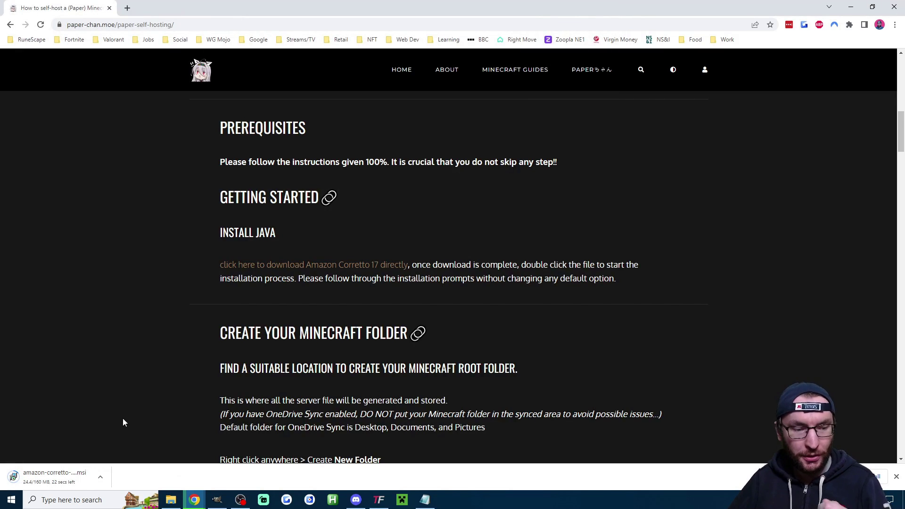
# Run the downloaded Amazon Corretto installer with its default options and finish the setup.
pyautogui.click(63, 475)
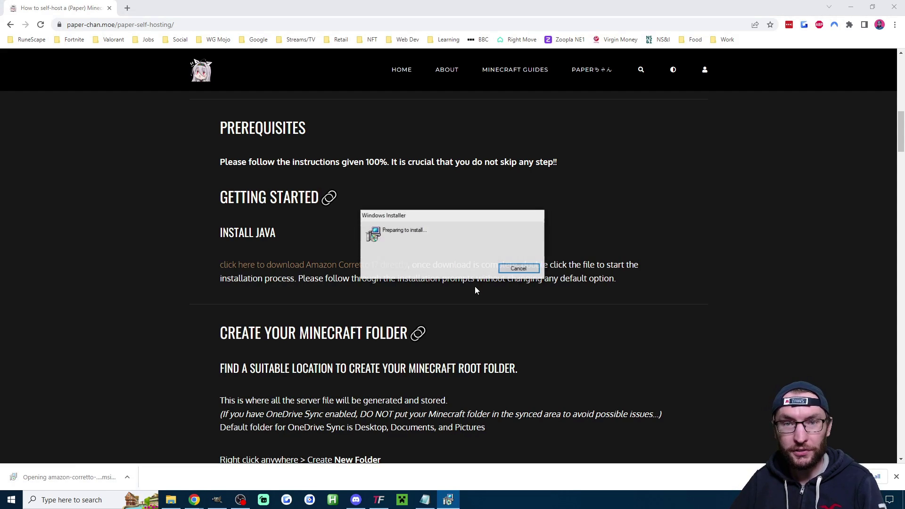
pyautogui.click(508, 324)
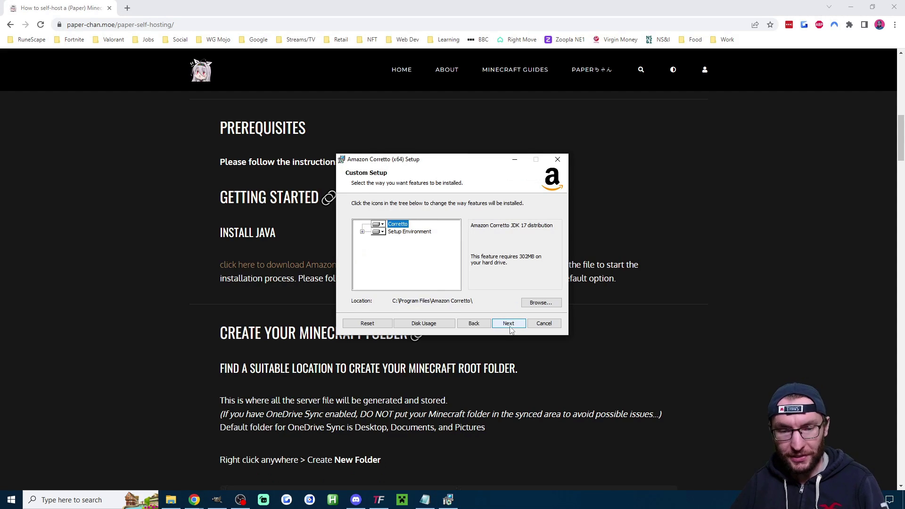
pyautogui.click(508, 324)
pyautogui.click(512, 324)
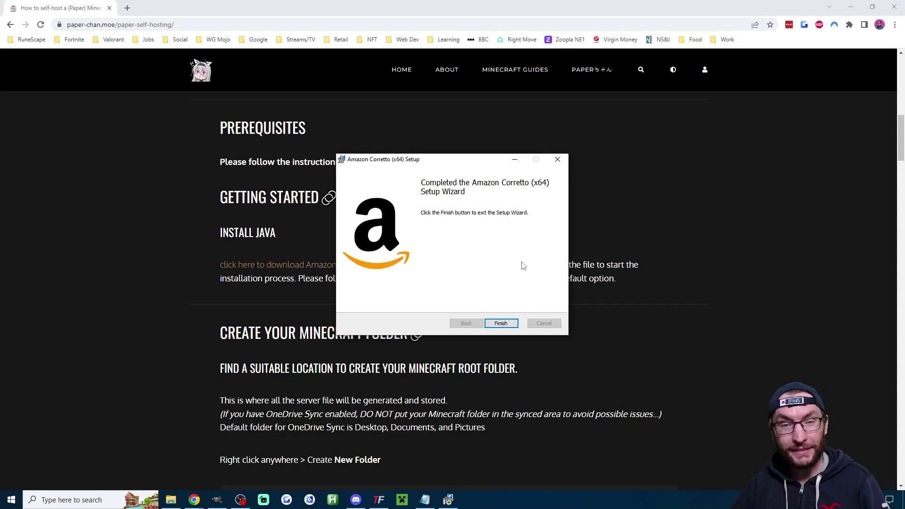
pyautogui.click(502, 324)
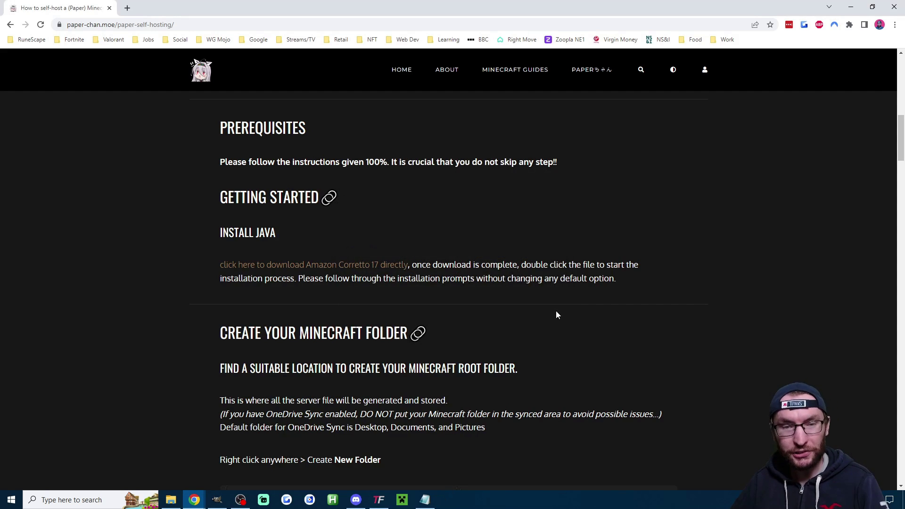
# Create a new folder named Minecraft Server on the desktop.
pyautogui.press('super+d')
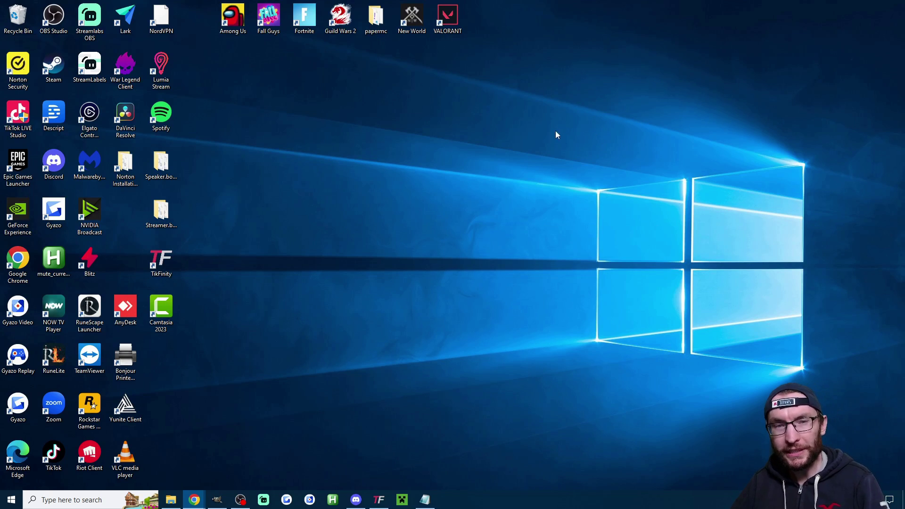
pyautogui.rightClick(448, 116)
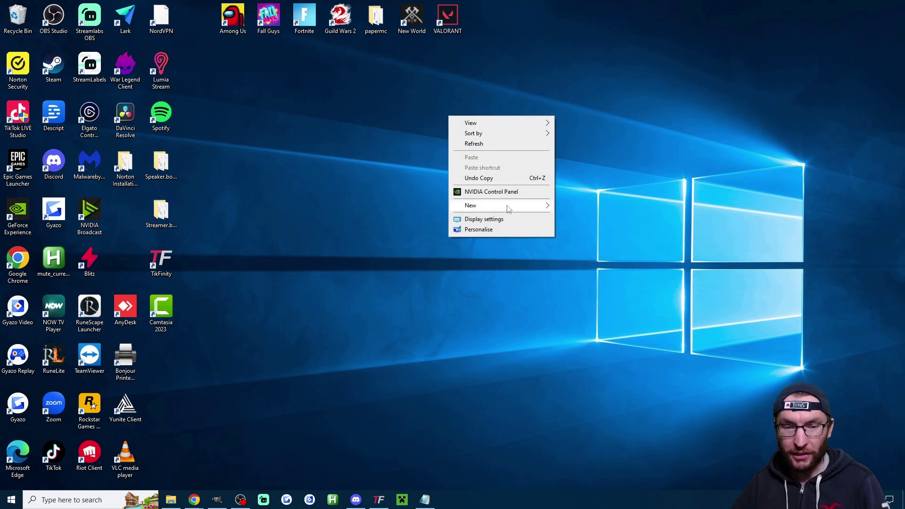
pyautogui.moveTo(500, 210)
pyautogui.click(576, 206)
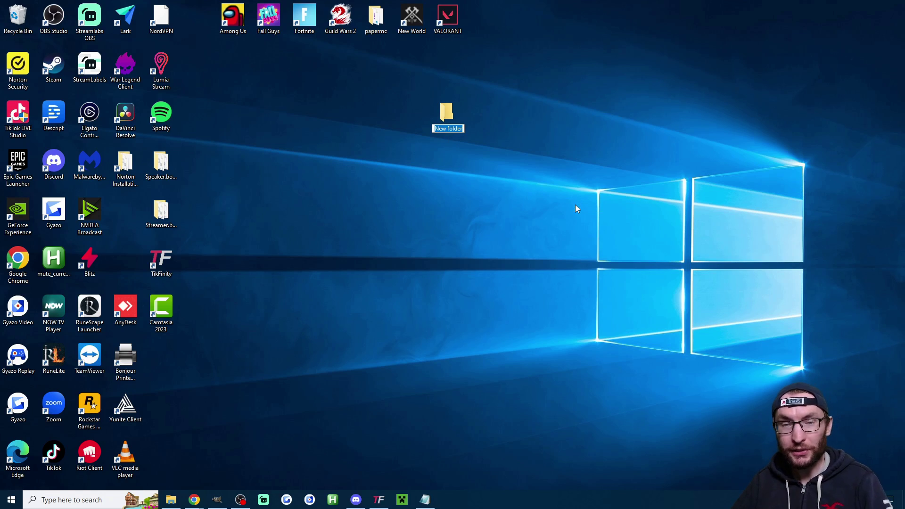
pyautogui.write('Minec')
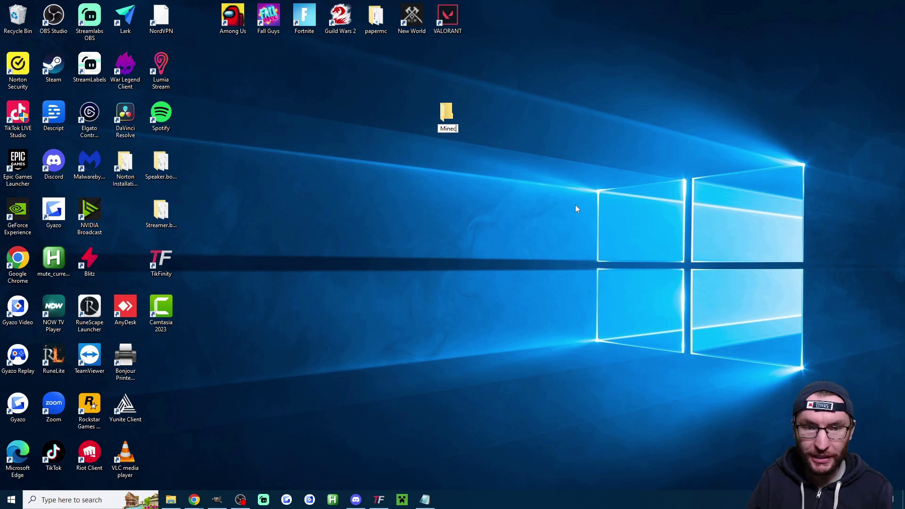
pyautogui.write('raft Server')
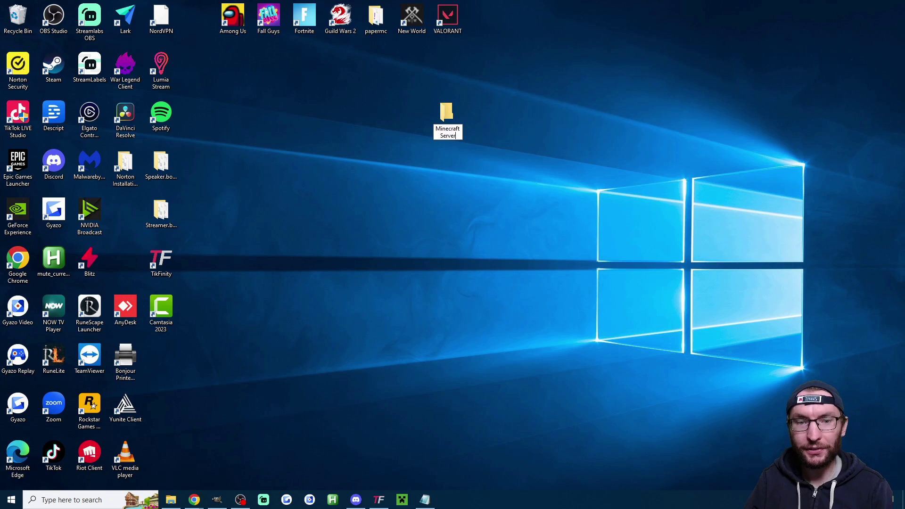
pyautogui.click(578, 208)
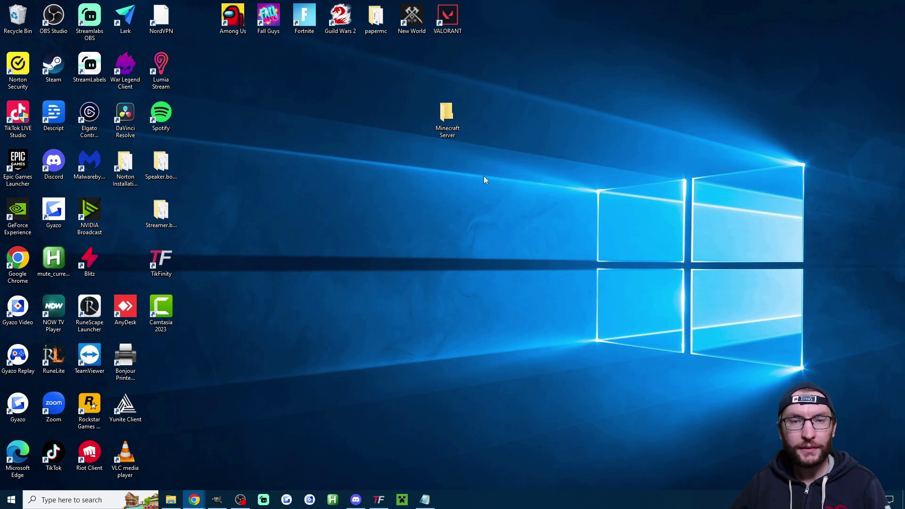
# Open the Minecraft Server folder and create a text document in it named eula.txt.
pyautogui.doubleClick(447, 116)
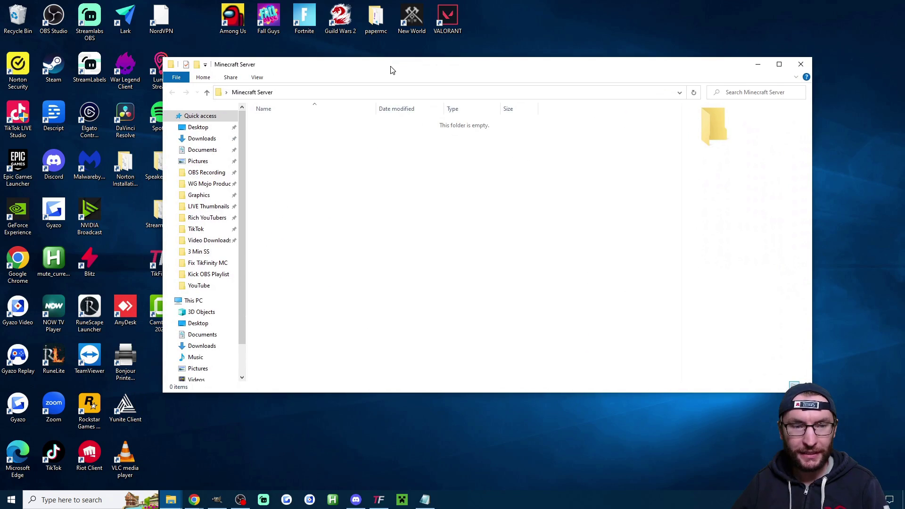
pyautogui.rightClick(347, 159)
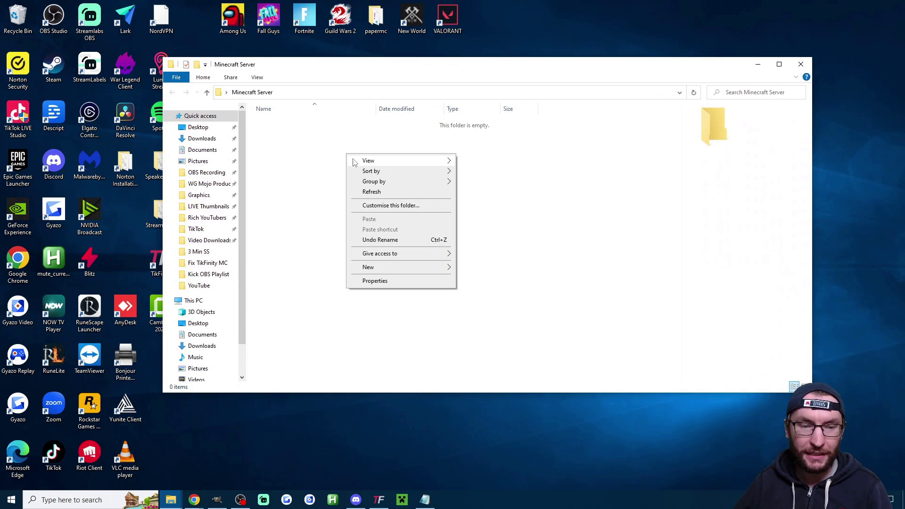
pyautogui.moveTo(413, 273)
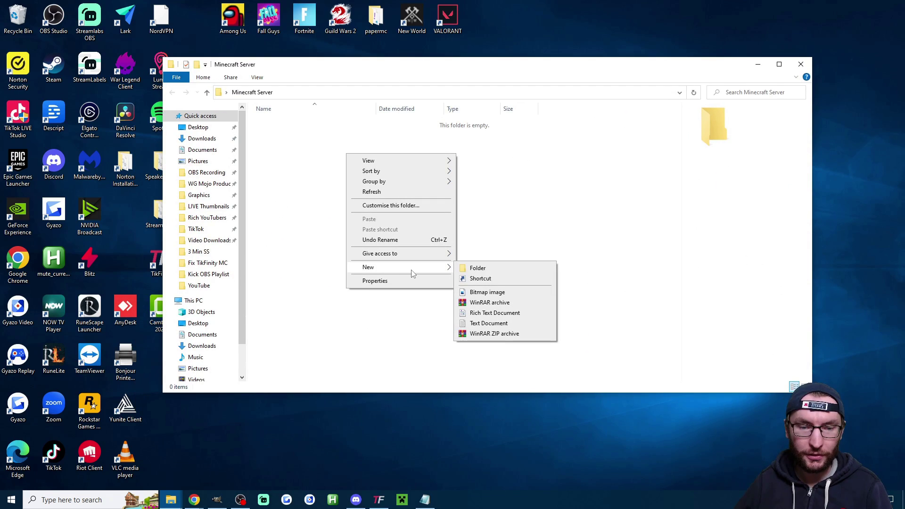
pyautogui.click(492, 324)
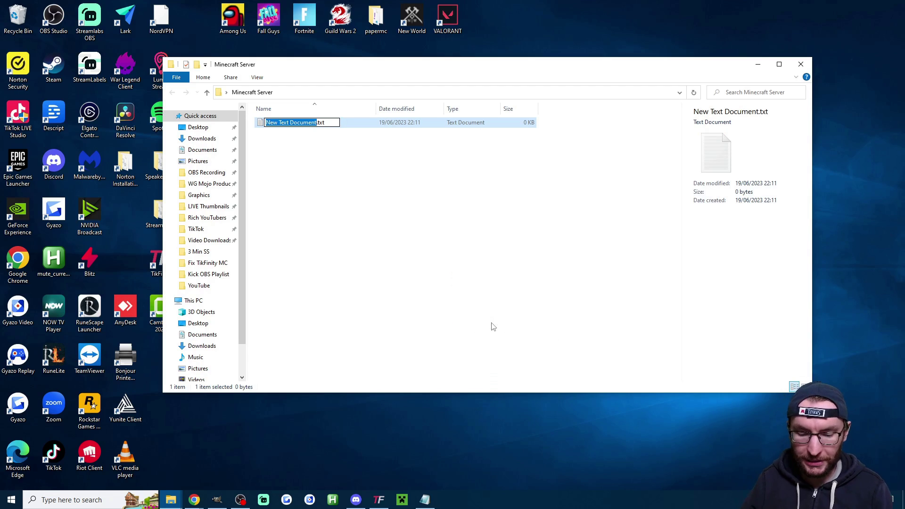
pyautogui.write('eula')
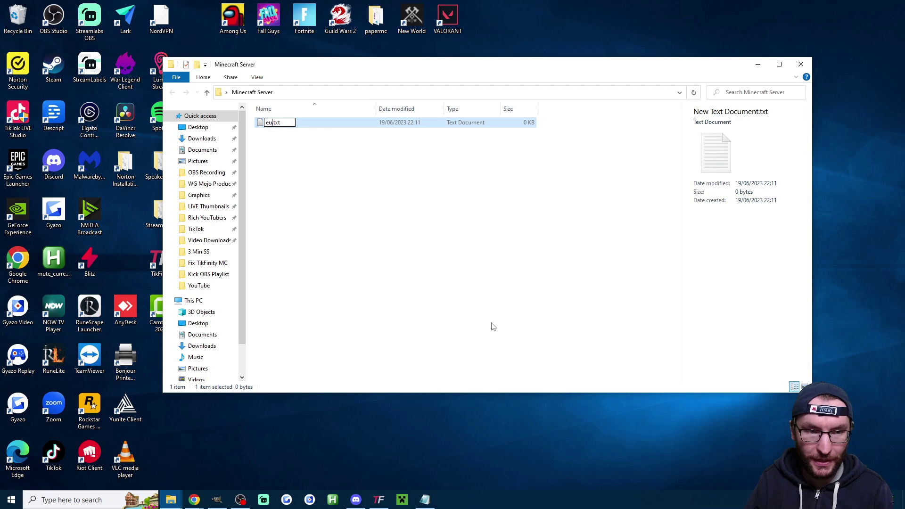
pyautogui.press('Return')
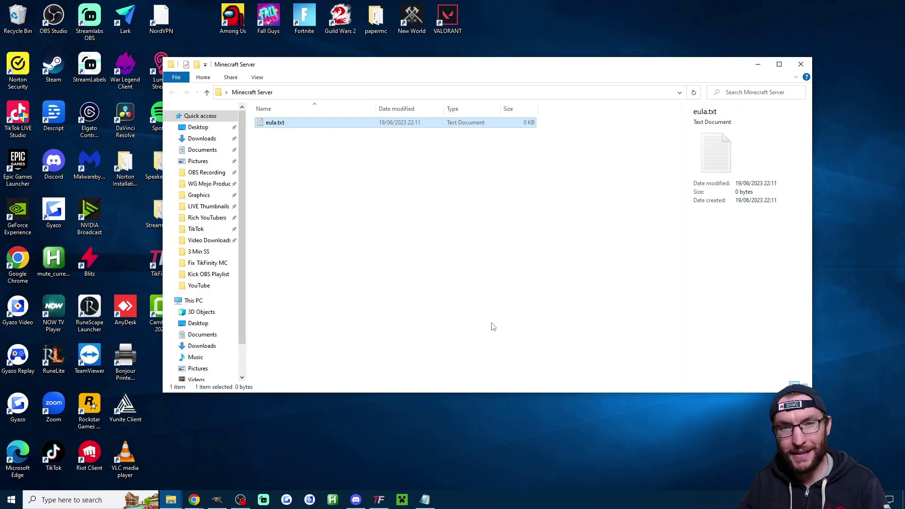
# Open eula.txt for editing and enter the line eula=true.
pyautogui.rightClick(278, 124)
pyautogui.click(292, 148)
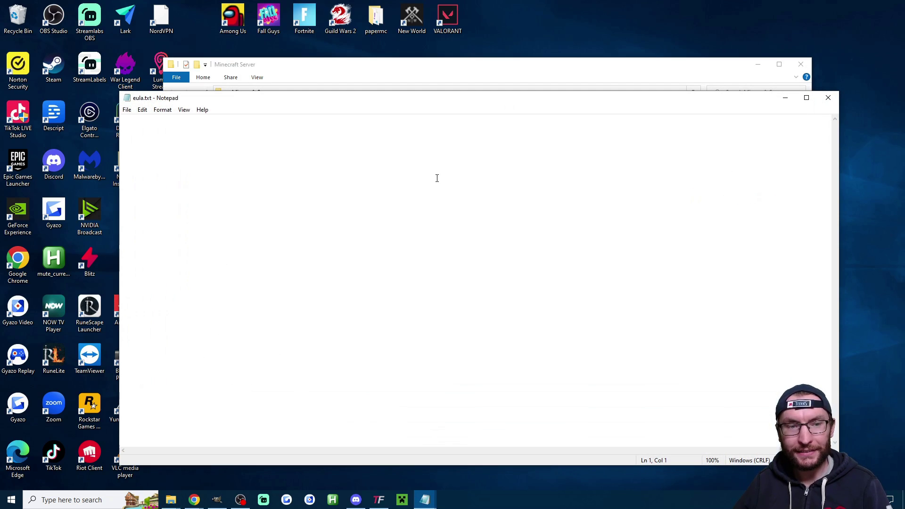
pyautogui.write('eula')
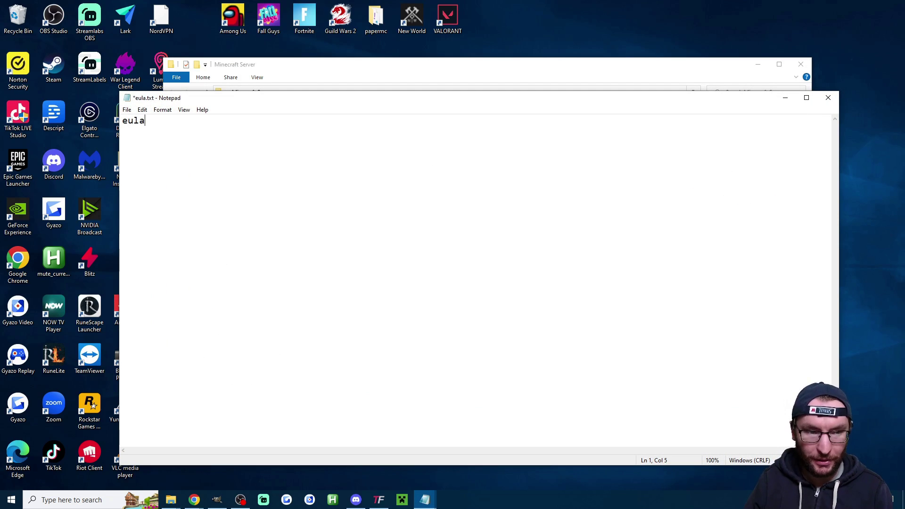
pyautogui.write('=true')
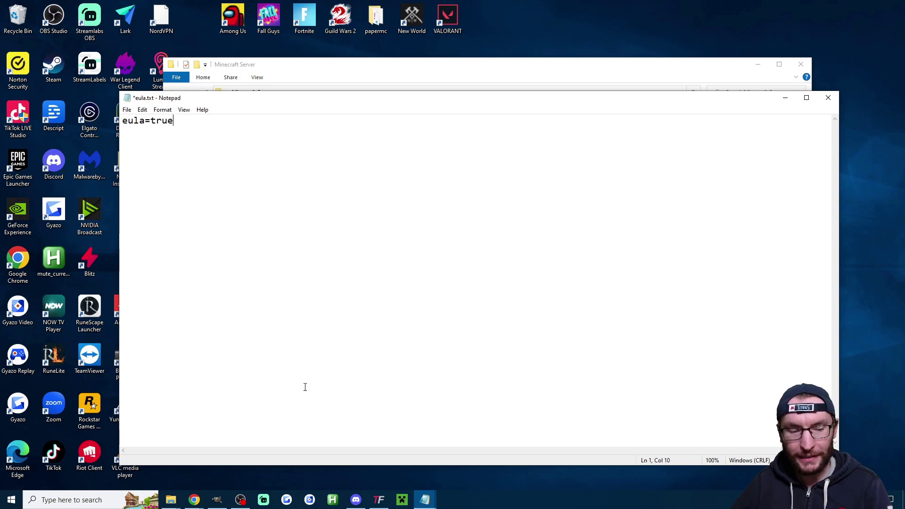
# Switch to the Paper self-hosting guide in Chrome and copy its eula=true text.
pyautogui.moveTo(194, 499)
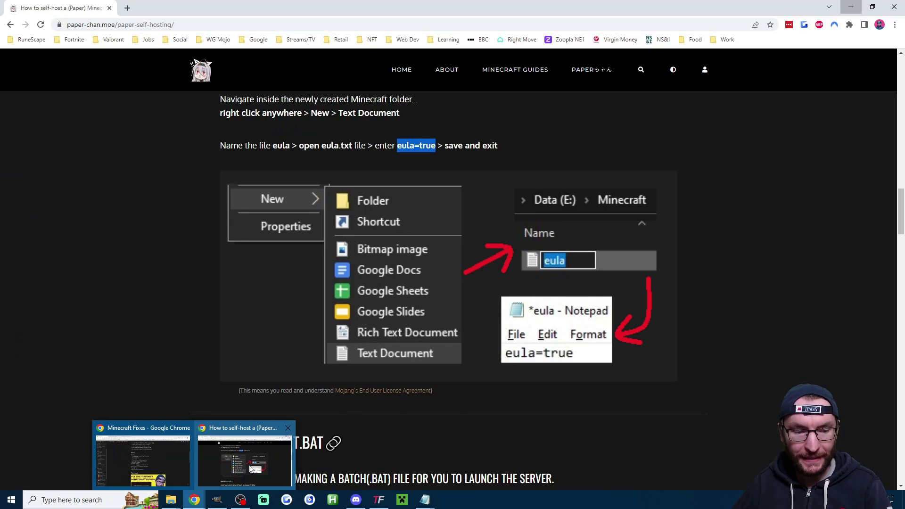
pyautogui.click(251, 469)
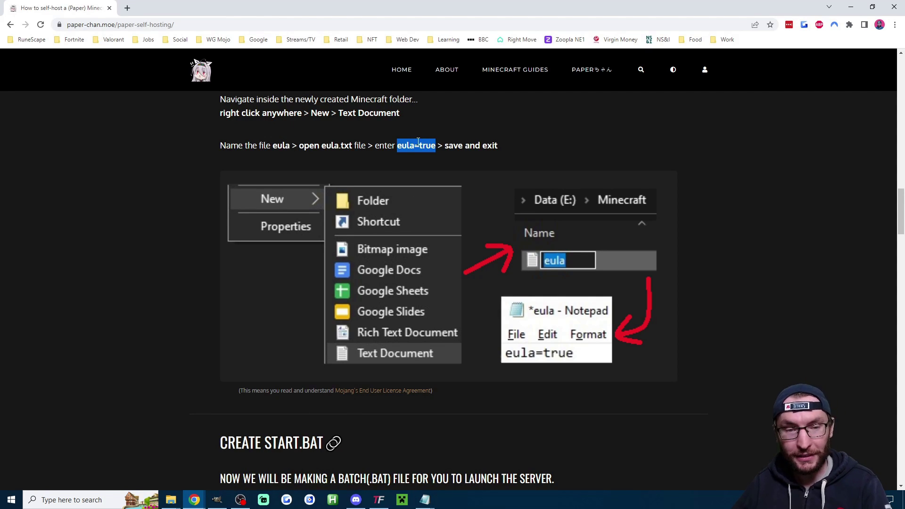
pyautogui.moveTo(398, 145); pyautogui.dragTo(436, 146)
pyautogui.rightClick(438, 149)
pyautogui.click(457, 152)
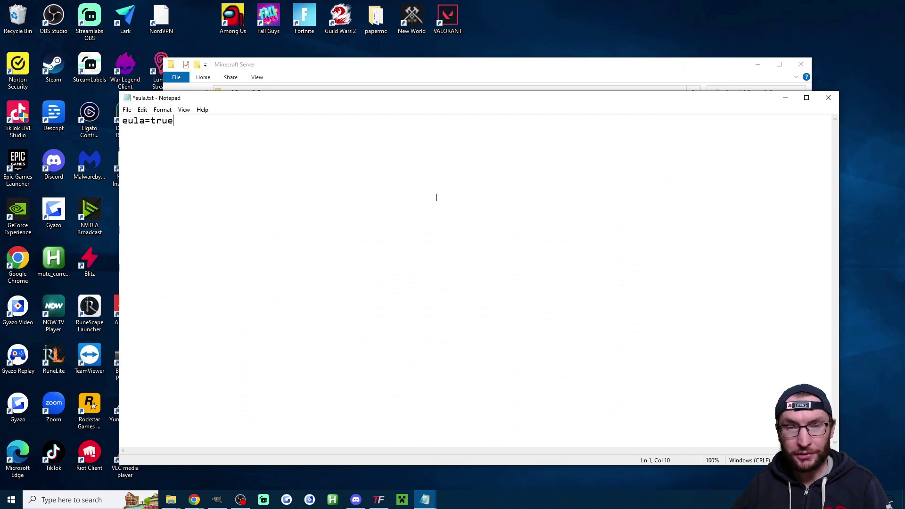
# Save eula.txt and close it, leaving no file selected in the Minecraft Server folder.
pyautogui.hotkey('ctrl', 's')
pyautogui.click(828, 98)
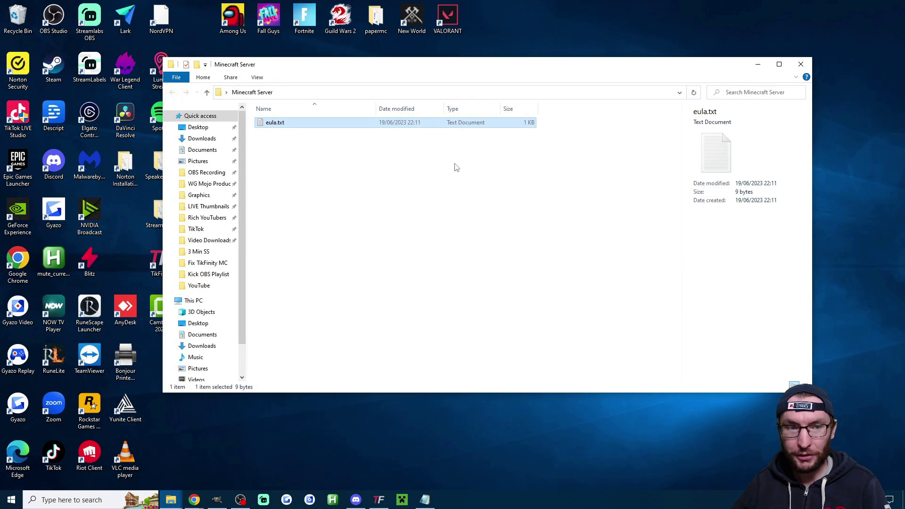
pyautogui.click(318, 158)
pyautogui.click(277, 124)
pyautogui.click(286, 151)
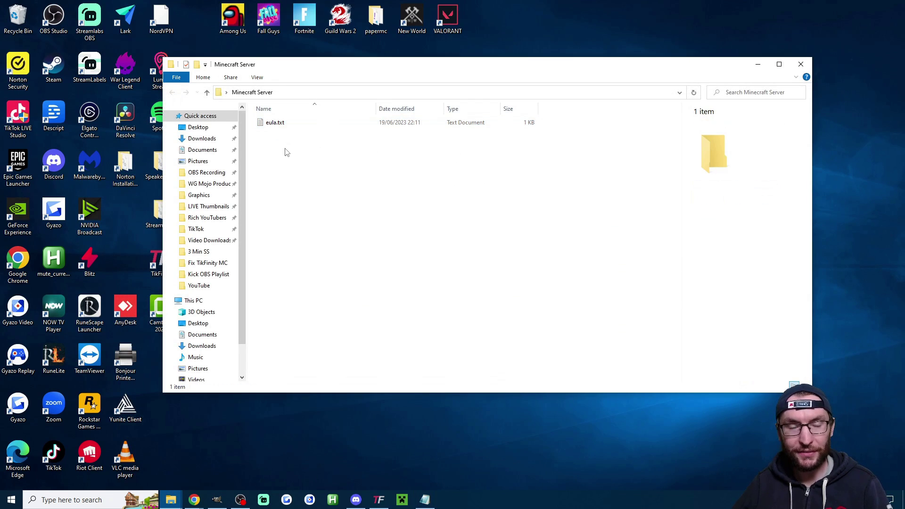
# Return to the self-hosting guide in Chrome and open the flag.sh link from its Create start.bat section.
pyautogui.hotkey('alt', 'Tab')
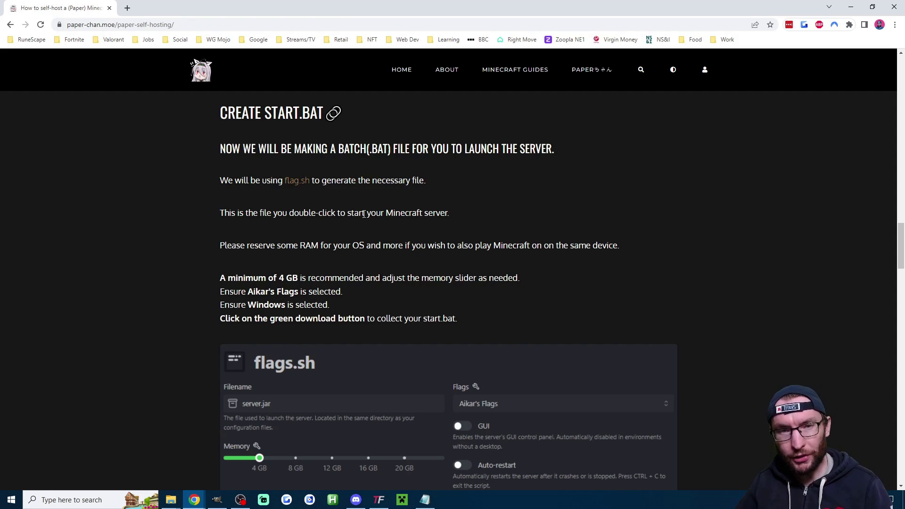
pyautogui.moveTo(264, 113); pyautogui.dragTo(321, 114)
pyautogui.click(321, 114)
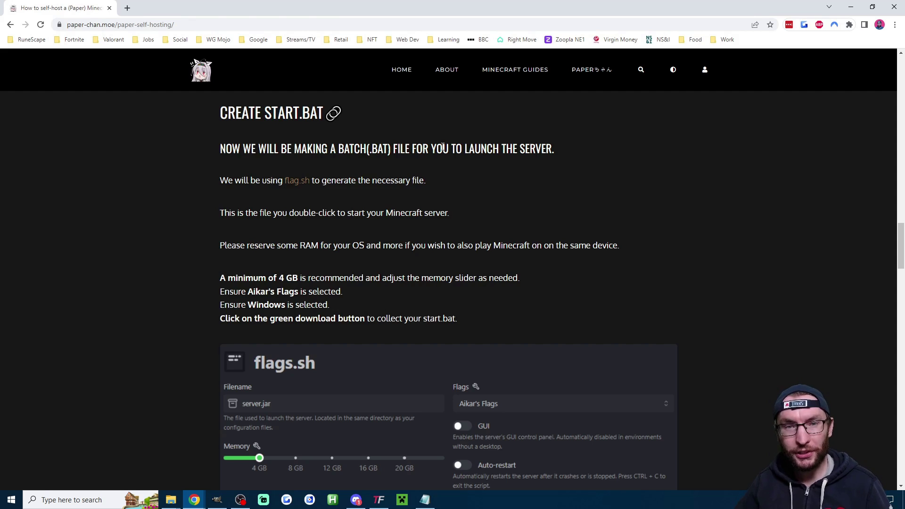
pyautogui.click(295, 187)
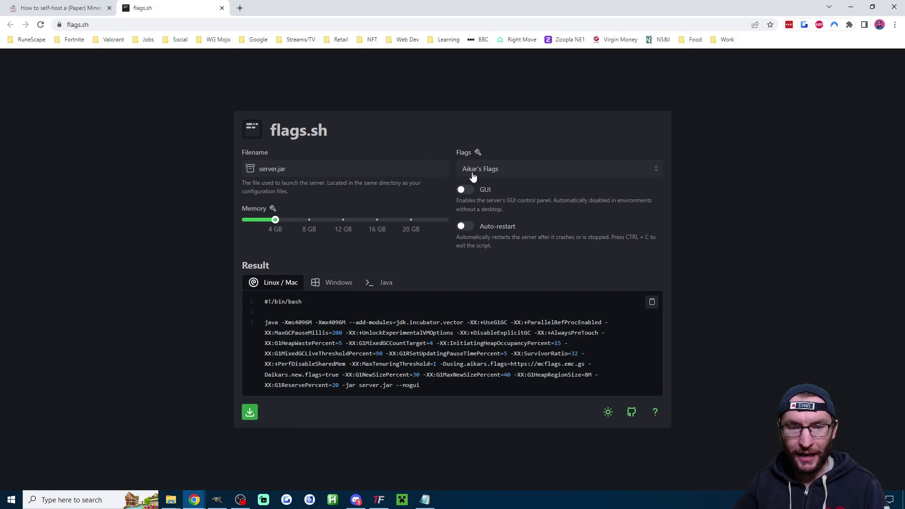
# Download the Windows start script from flags.sh and save it as run.bat in the Minecraft Server folder on the Desktop.
pyautogui.click(330, 286)
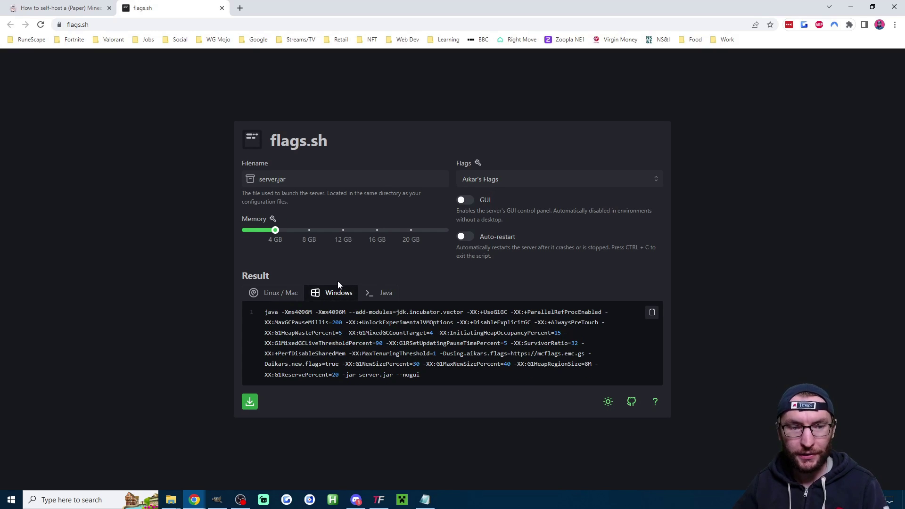
pyautogui.moveTo(275, 236)
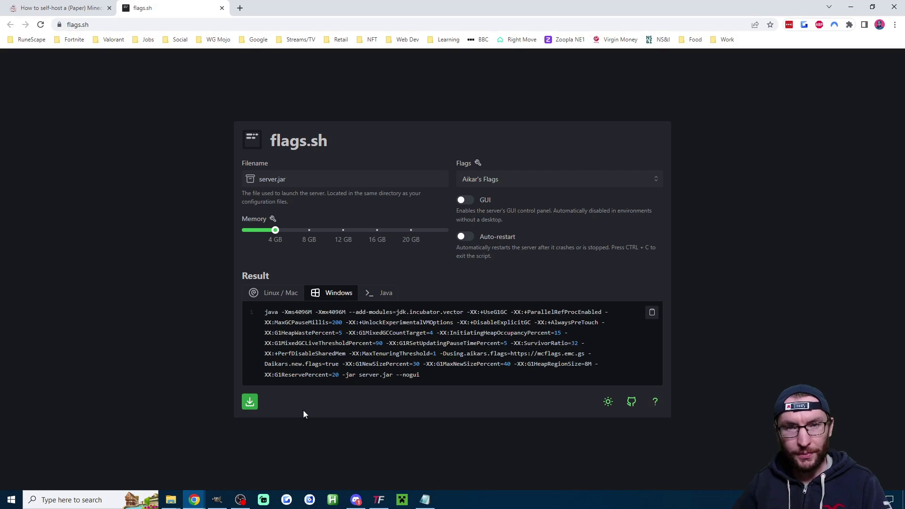
pyautogui.click(250, 402)
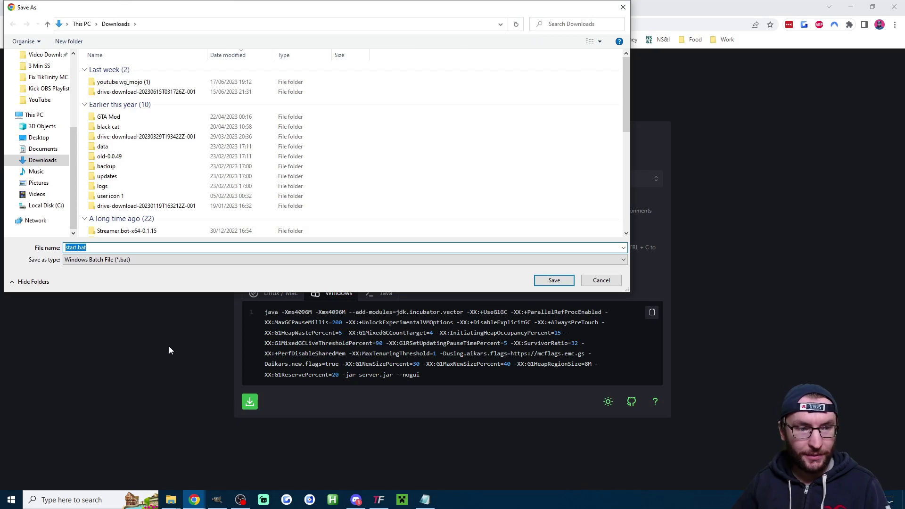
pyautogui.click(40, 138)
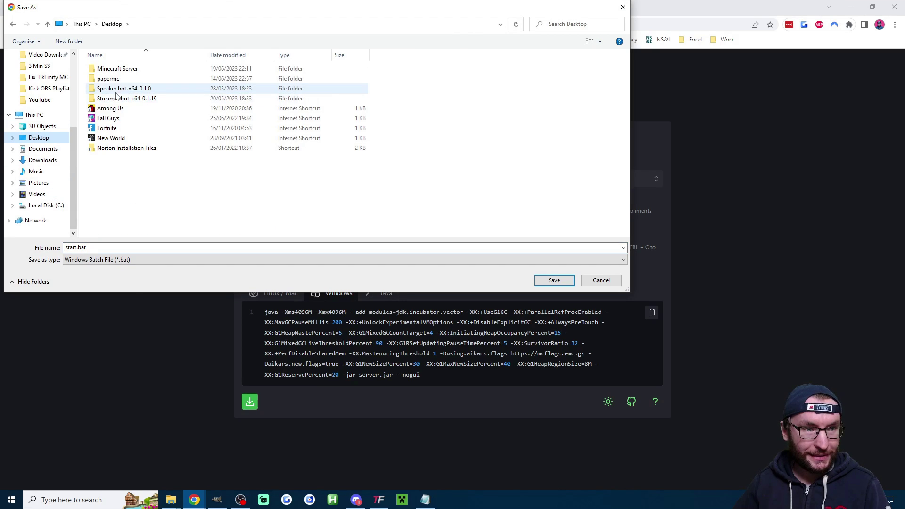
pyautogui.doubleClick(128, 72)
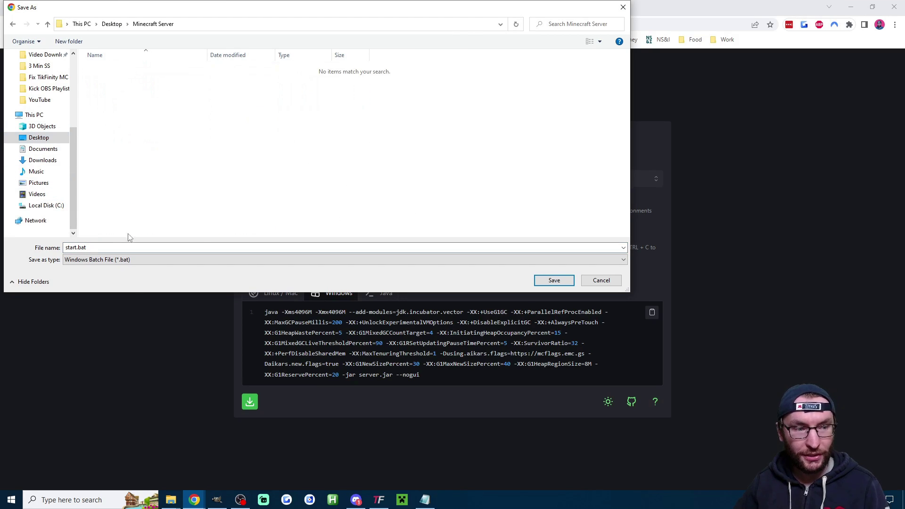
pyautogui.doubleClick(76, 248)
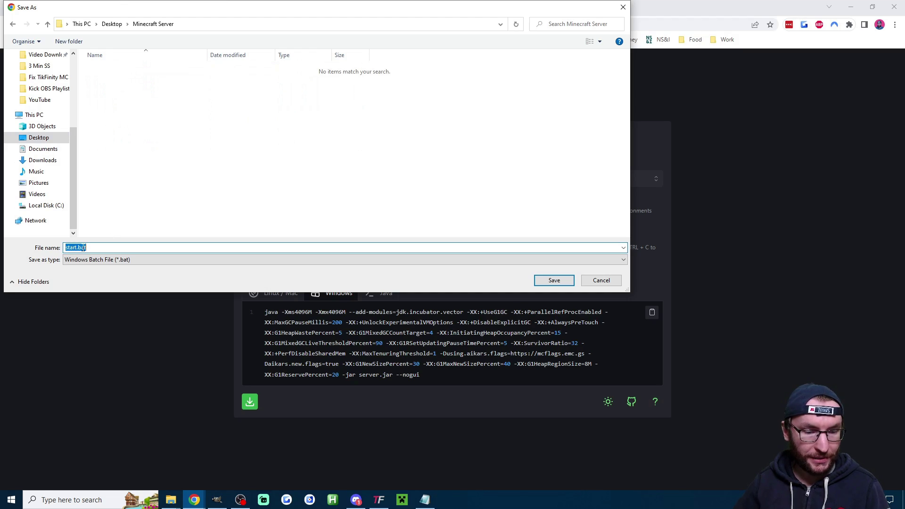
pyautogui.write('run.ba')
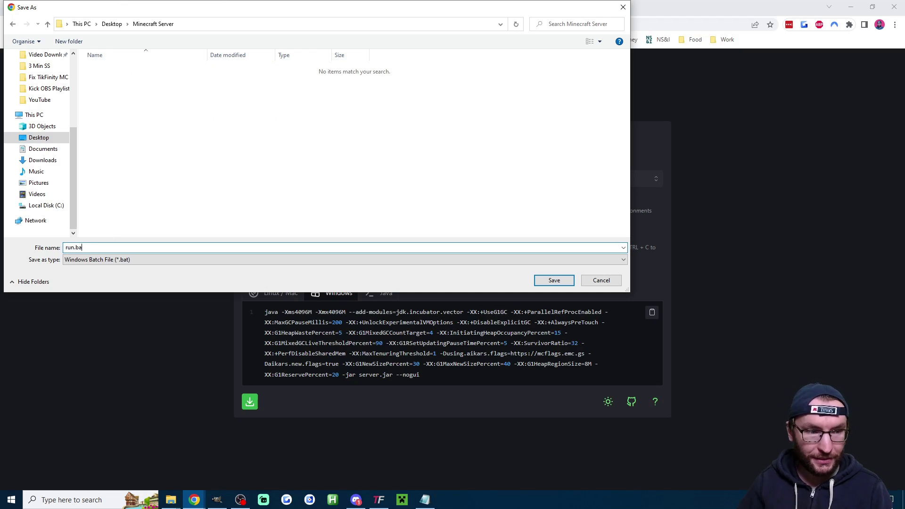
pyautogui.click(554, 281)
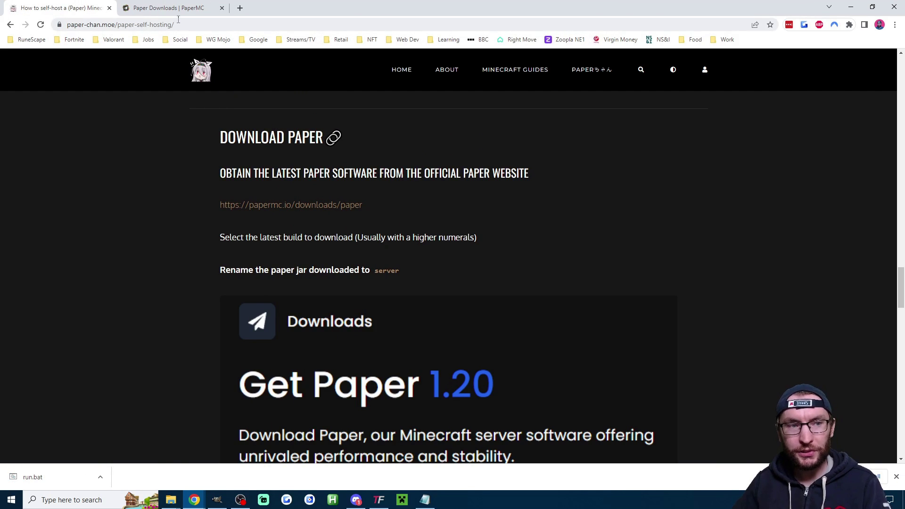
# Download Paper 1.20.1 build #43 from the PaperMC downloads page and save it as server in the Minecraft Server folder.
pyautogui.click(180, 9)
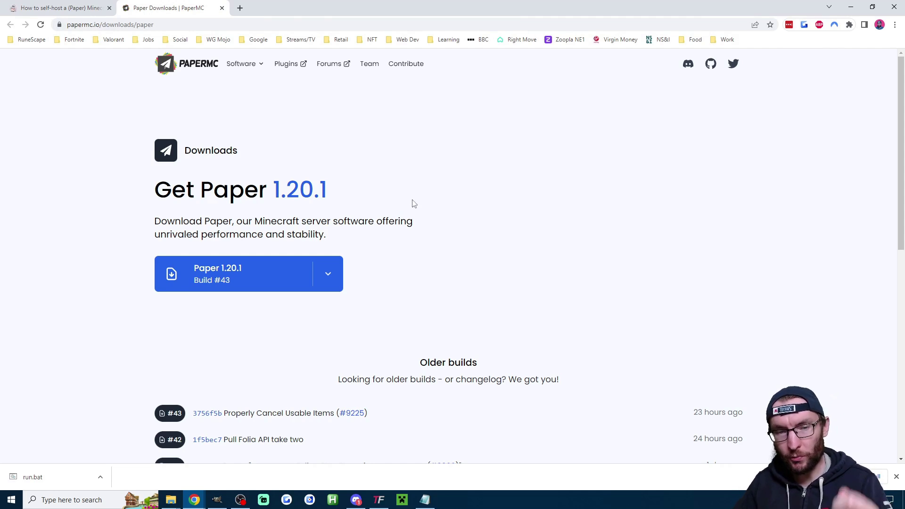
pyautogui.click(225, 275)
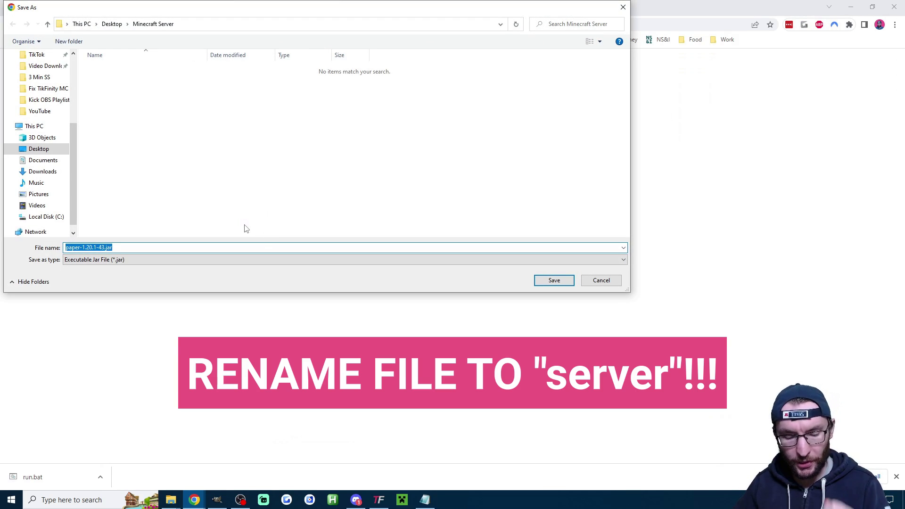
pyautogui.write('server')
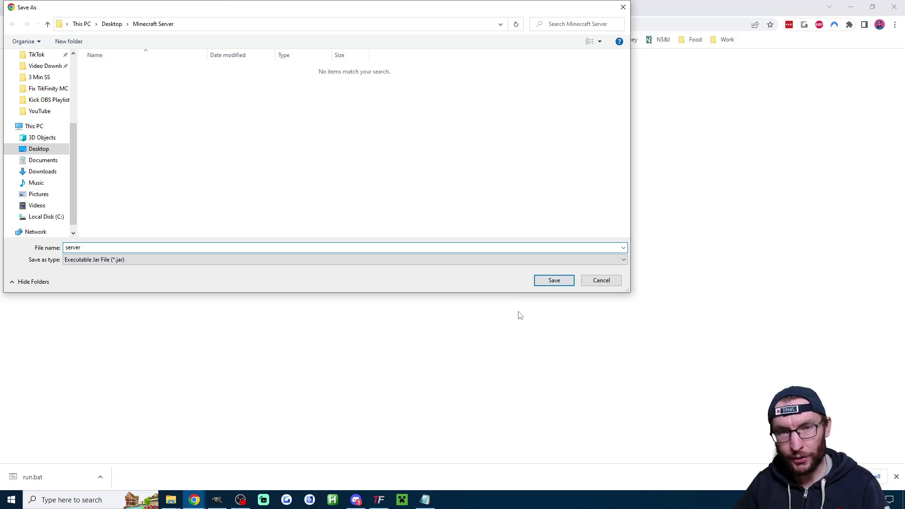
pyautogui.click(553, 284)
# Switch to the Minecraft Server folder, check eula.txt, run.bat and server.jar, and launch run.bat, allowing it past SmartScreen in a maximized console.
pyautogui.hotkey('alt', 'Tab')
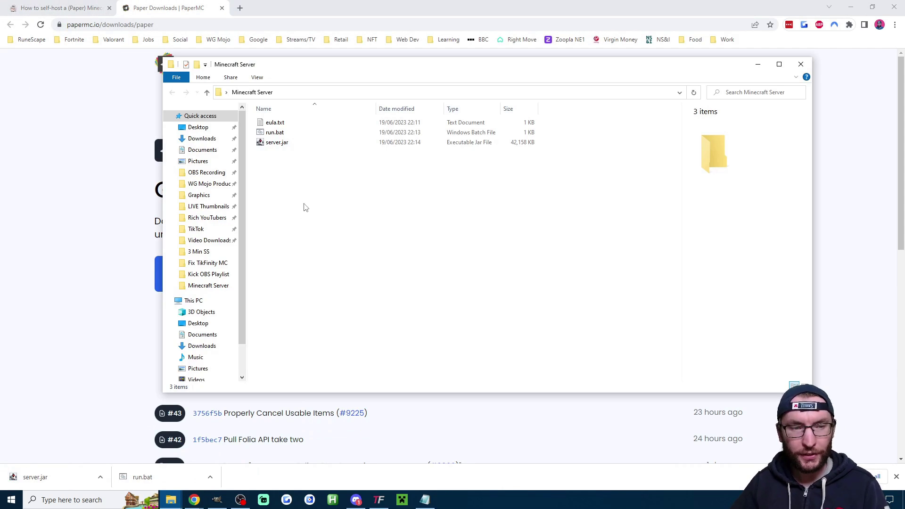
pyautogui.click(283, 125)
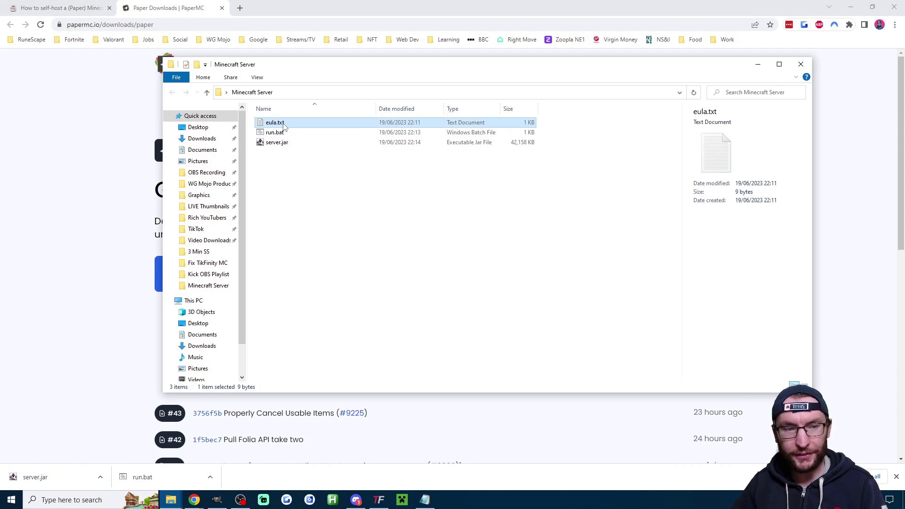
pyautogui.click(286, 133)
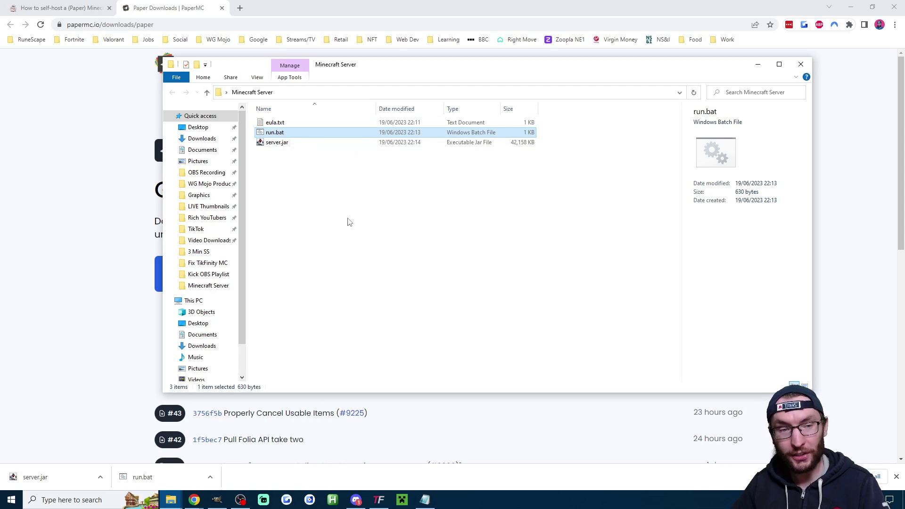
pyautogui.click(280, 144)
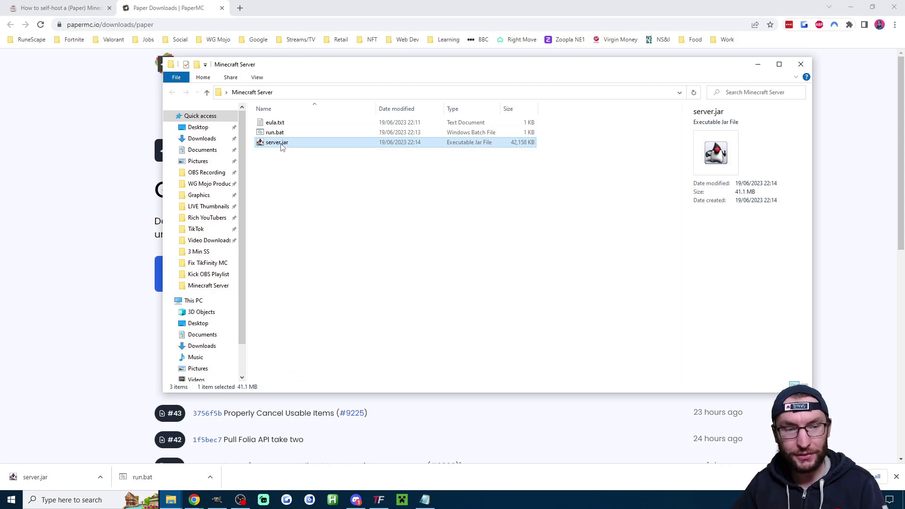
pyautogui.click(354, 232)
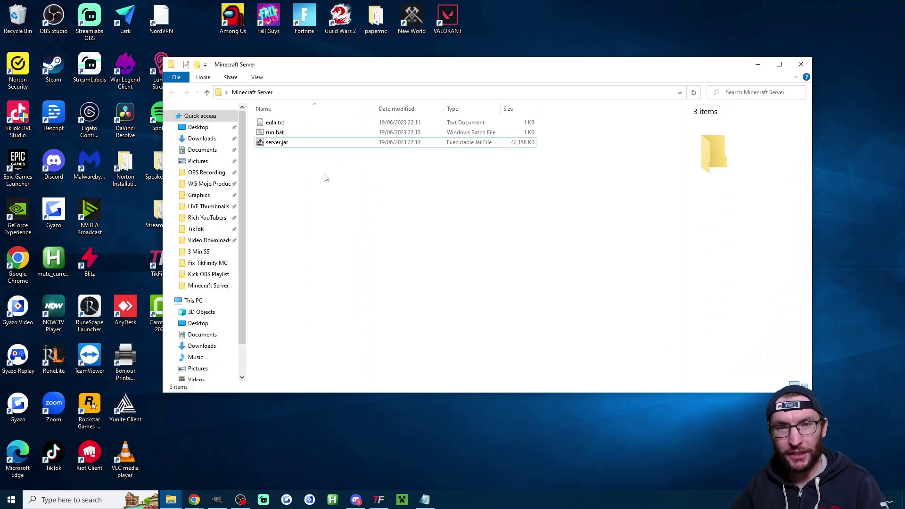
pyautogui.click(285, 135)
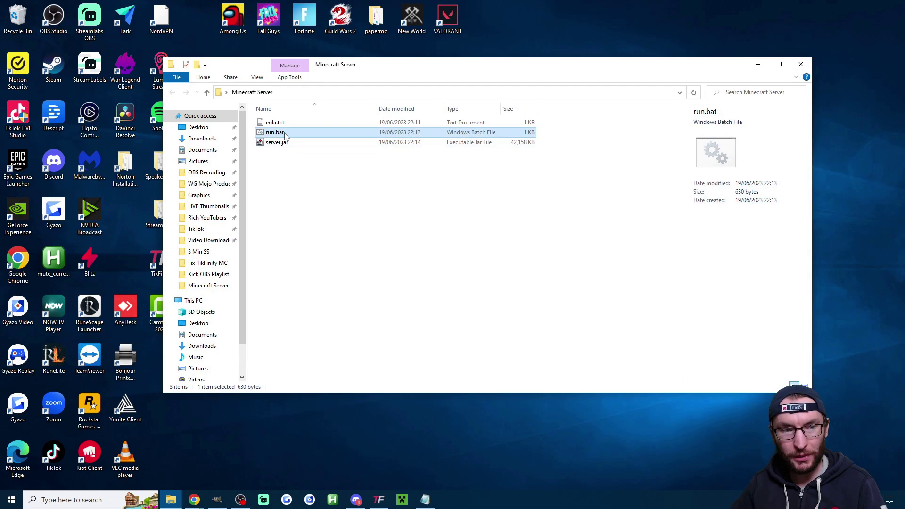
pyautogui.doubleClick(285, 135)
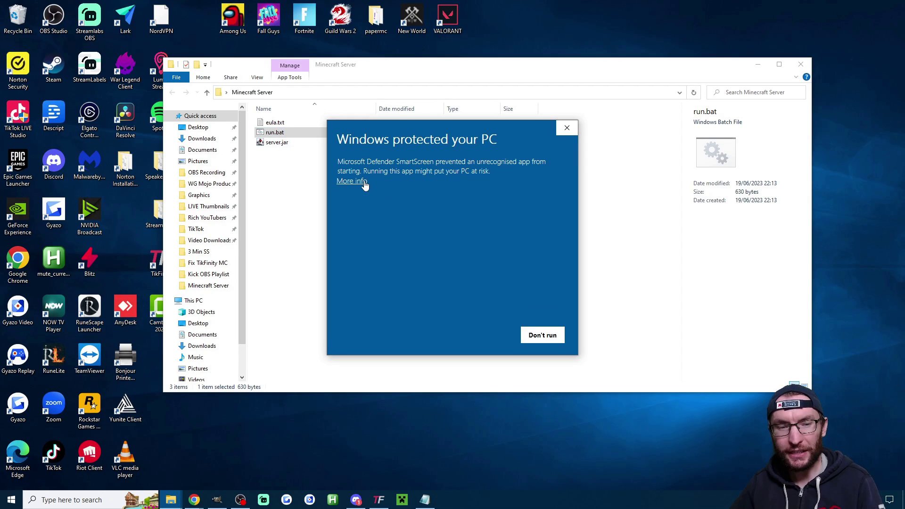
pyautogui.click(355, 182)
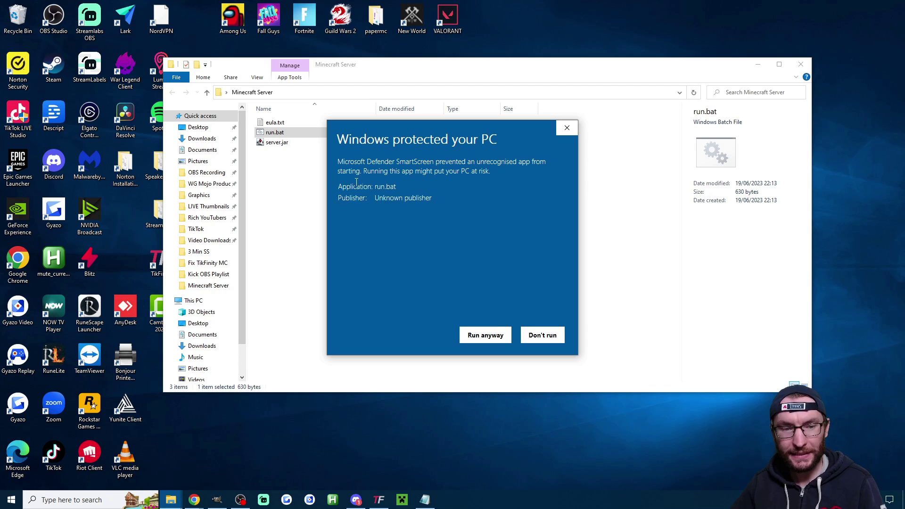
pyautogui.click(485, 335)
pyautogui.press('super+Up')
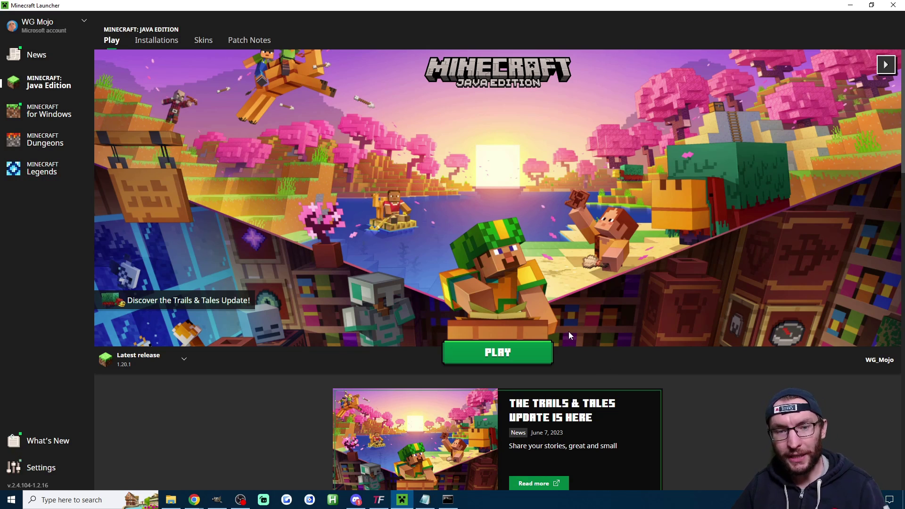
# Launch Minecraft Java Edition 1.20.1 from the Minecraft Launcher and join the multiplayer server at 127.0.0.1 by direct connection.
pyautogui.click(494, 352)
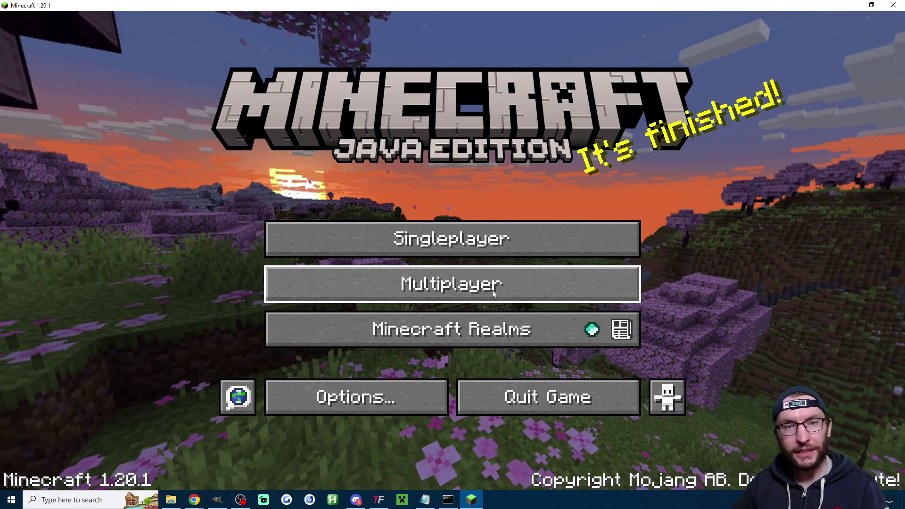
pyautogui.click(492, 290)
pyautogui.click(451, 396)
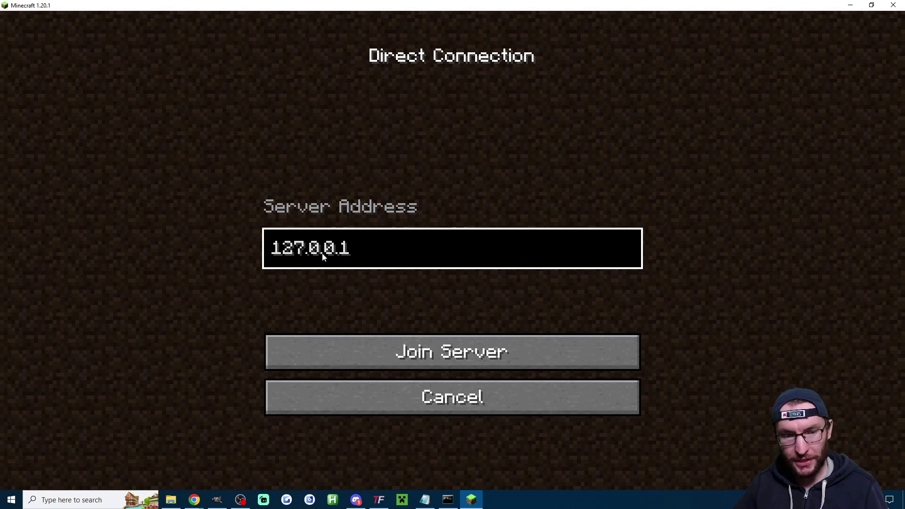
pyautogui.click(439, 349)
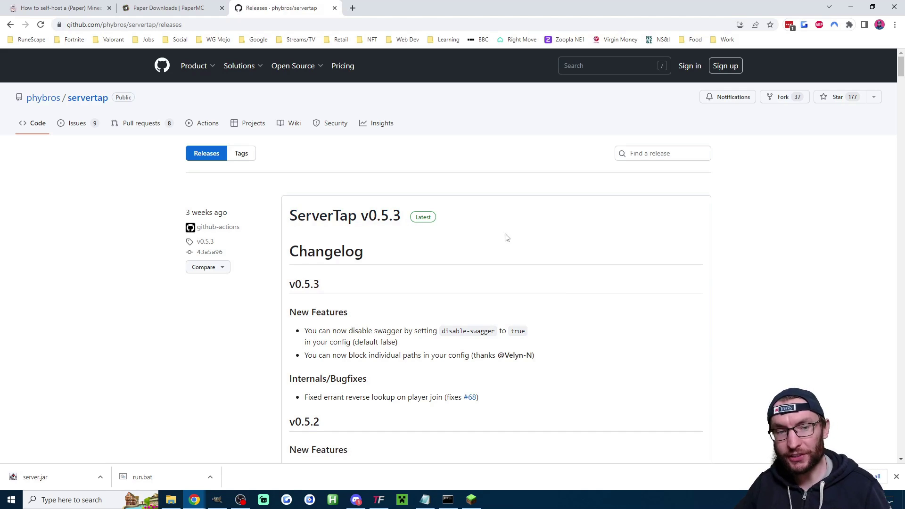
# Download ServerTap-0.5.3.jar from the ServerTap GitHub releases page into the Minecraft Server's plugins folder.
pyautogui.scroll(-10, 565, 234)
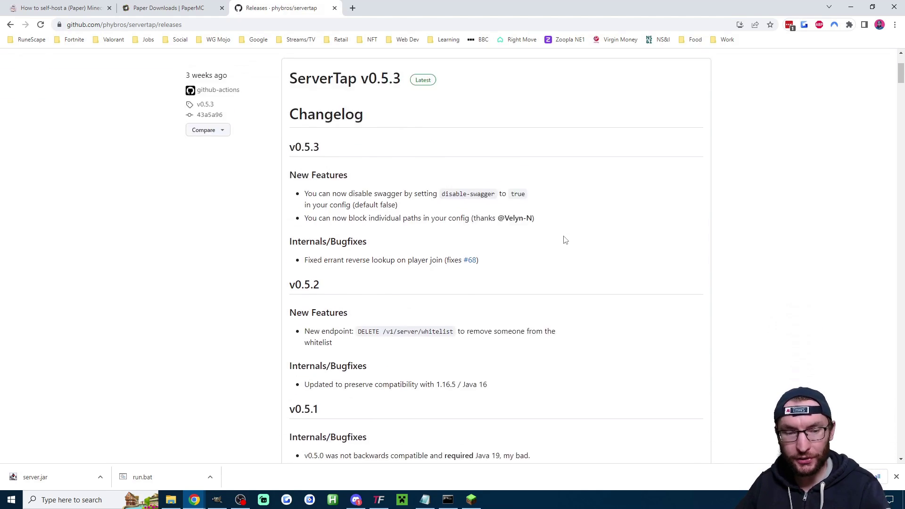
pyautogui.scroll(-19, 488, 214)
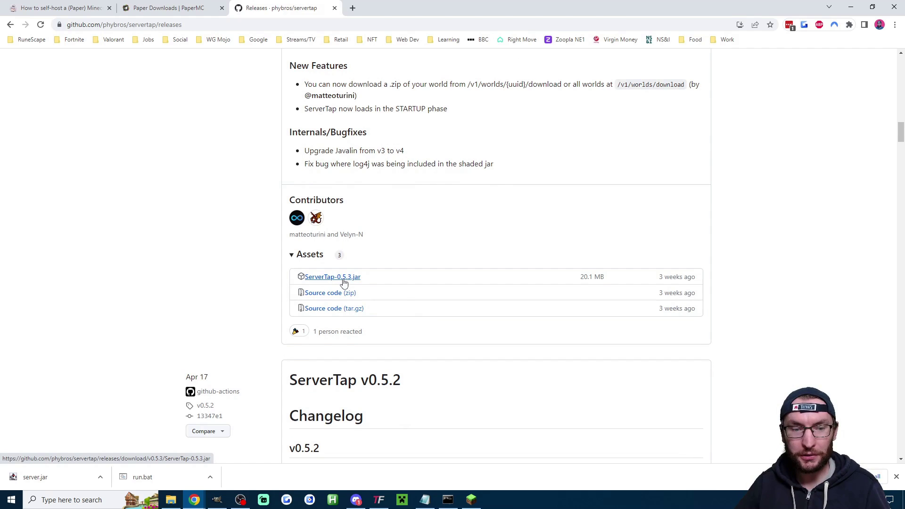
pyautogui.click(344, 282)
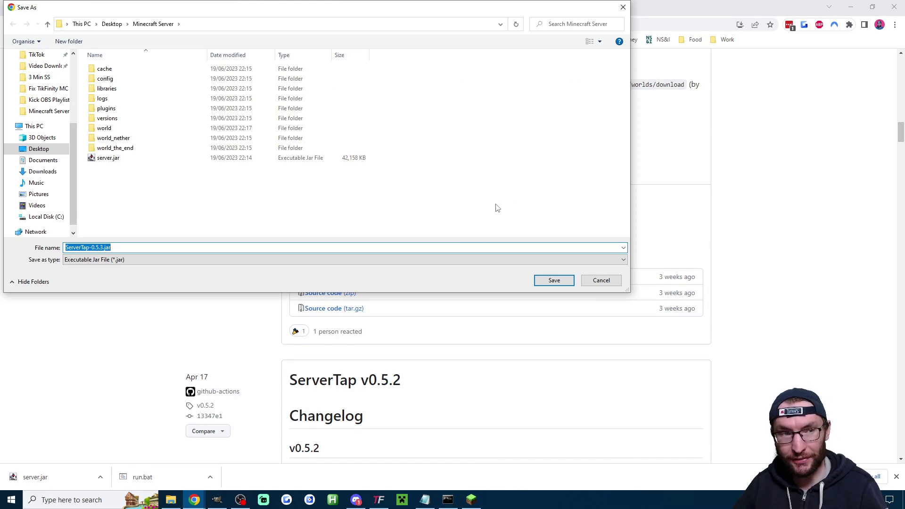
pyautogui.doubleClick(120, 113)
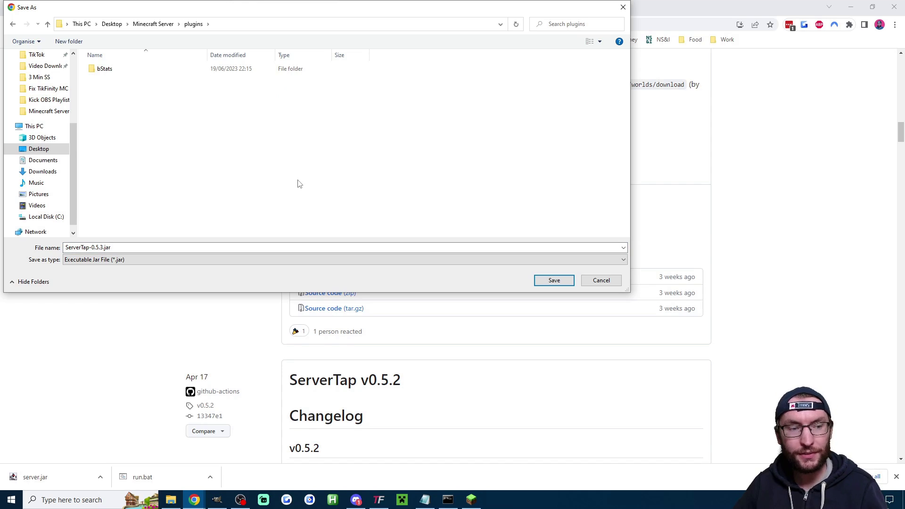
pyautogui.click(231, 24)
pyautogui.moveTo(232, 25); pyautogui.dragTo(199, 24)
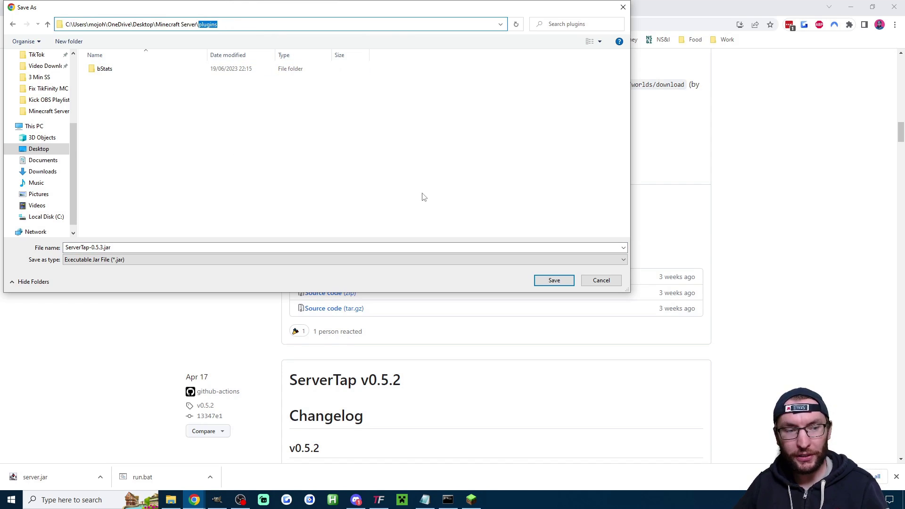
pyautogui.click(555, 281)
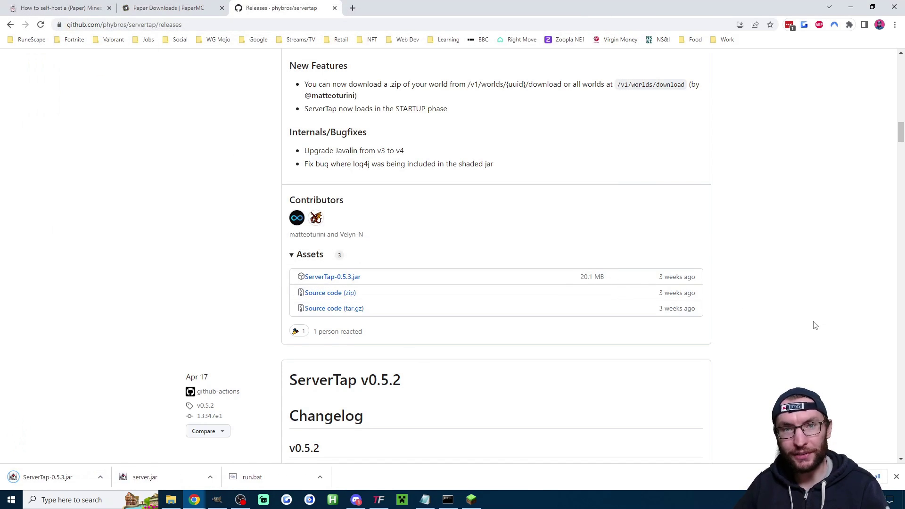
# Switch to the server console, shut the server down with the stop command, and restart it from run.bat in a maximized console.
pyautogui.hotkey('alt', 'Tab')
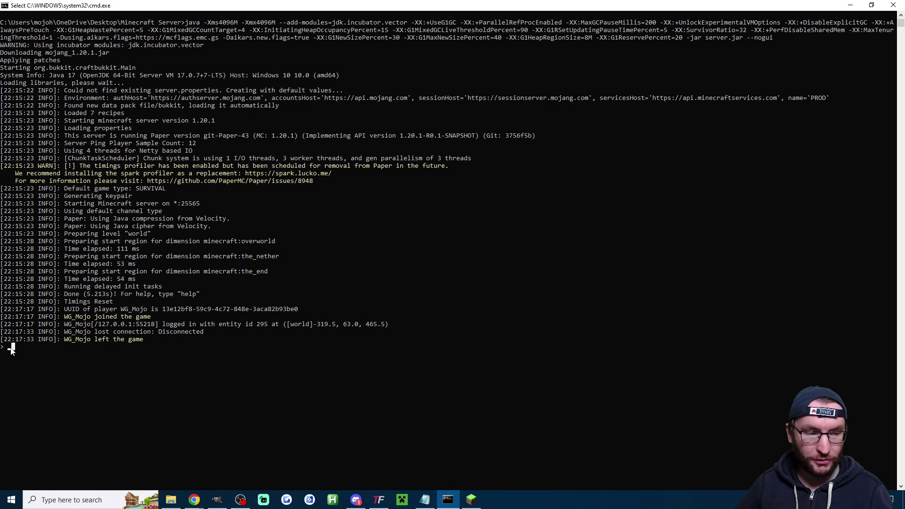
pyautogui.write('stop')
pyautogui.press('Return')
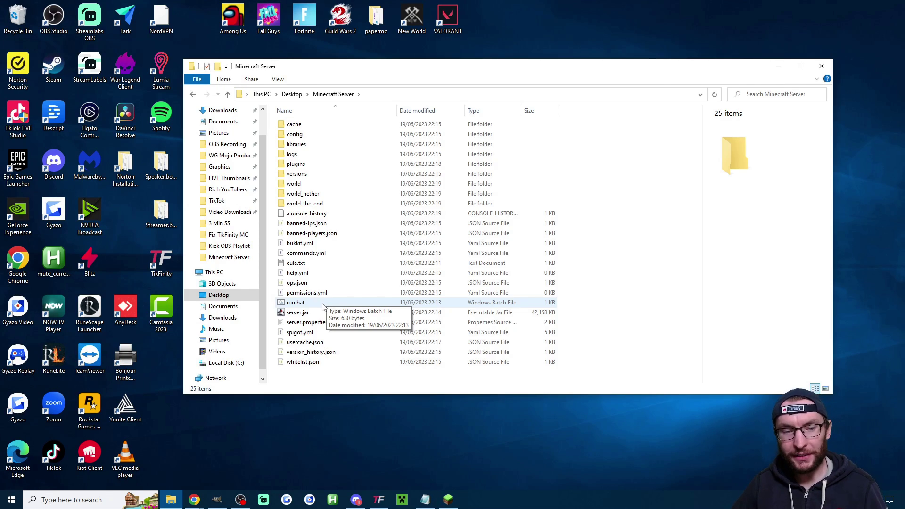
pyautogui.doubleClick(294, 304)
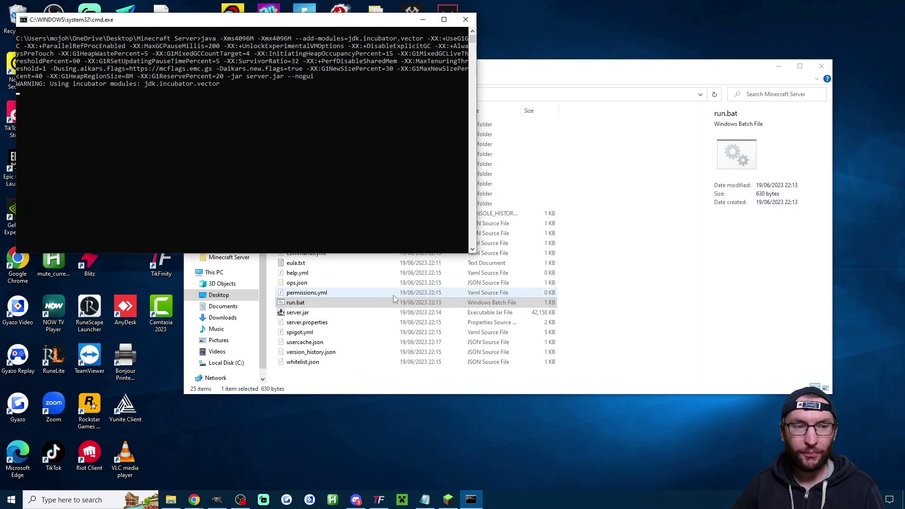
pyautogui.click(443, 19)
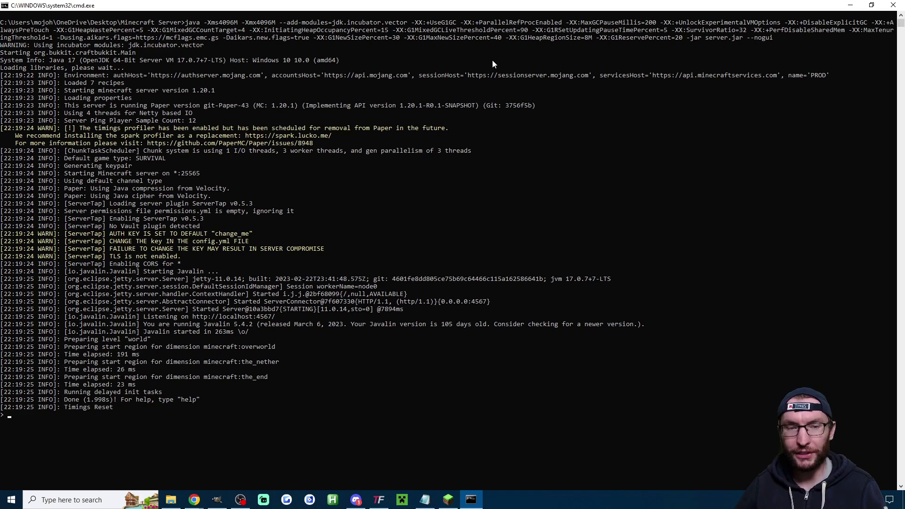
# Switch to TikFinity and bring up the Minecraft Connection settings in its Setup section.
pyautogui.hotkey('alt', 'Tab')
pyautogui.scroll(3, 374, 166)
pyautogui.click(368, 92)
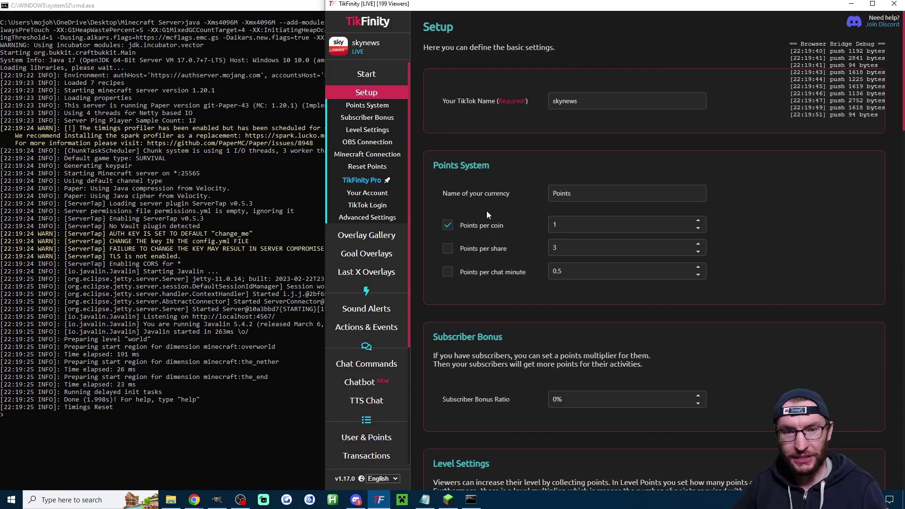
pyautogui.scroll(-15, 490, 207)
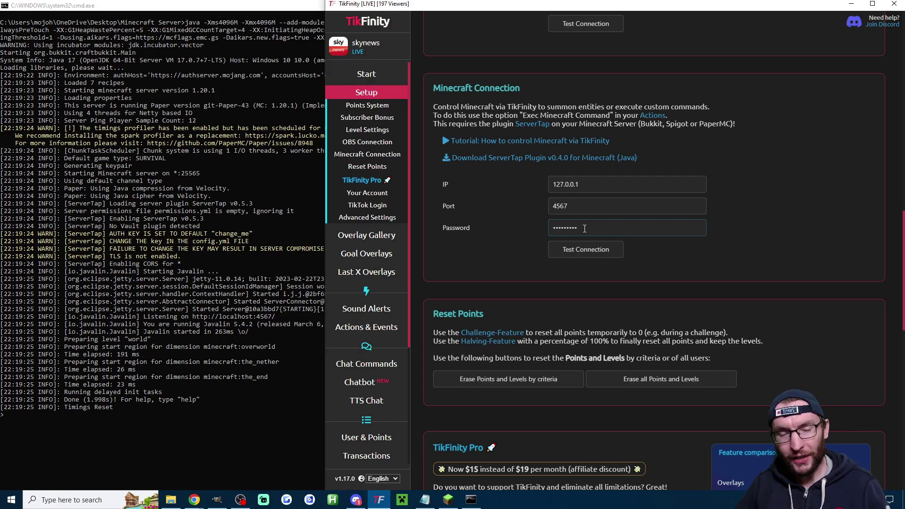
# Locate the ServerTap auth key in the server console for the password field and test TikFinity's Minecraft connection.
pyautogui.click(585, 229)
pyautogui.hotkey('ctrl', 'a')
pyautogui.click(820, 244)
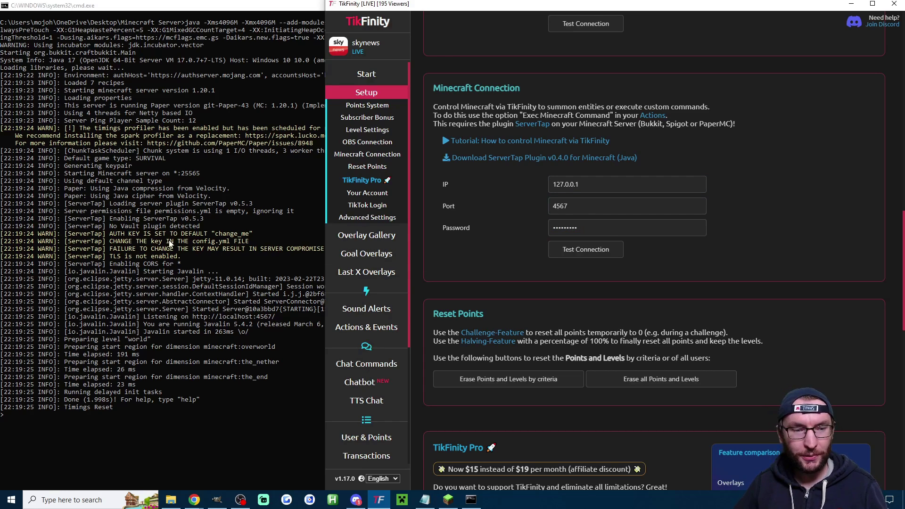
pyautogui.click(216, 240)
pyautogui.moveTo(215, 235); pyautogui.dragTo(250, 238)
pyautogui.hotkey('alt', 'Tab')
pyautogui.click(595, 255)
pyautogui.moveTo(550, 232); pyautogui.dragTo(665, 235)
pyautogui.click(667, 234)
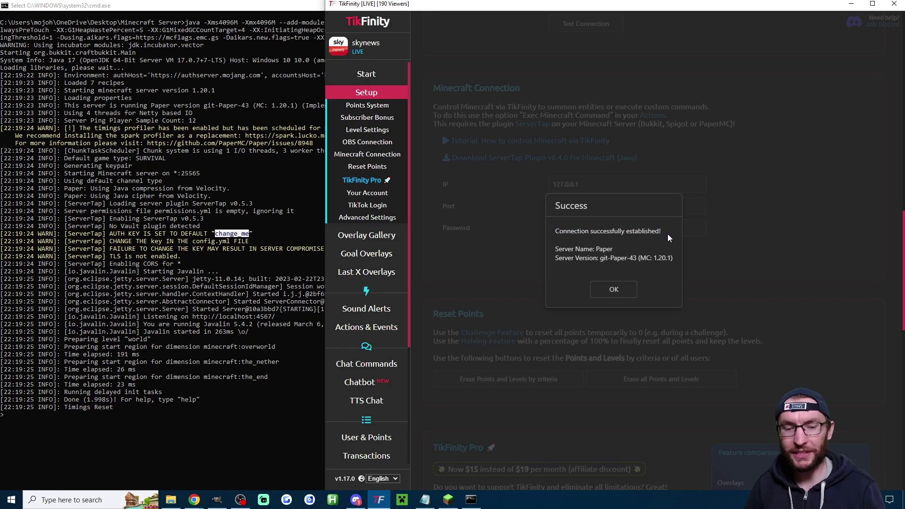
# Switch to the server console and shut the server down with the stop command.
pyautogui.click(52, 395)
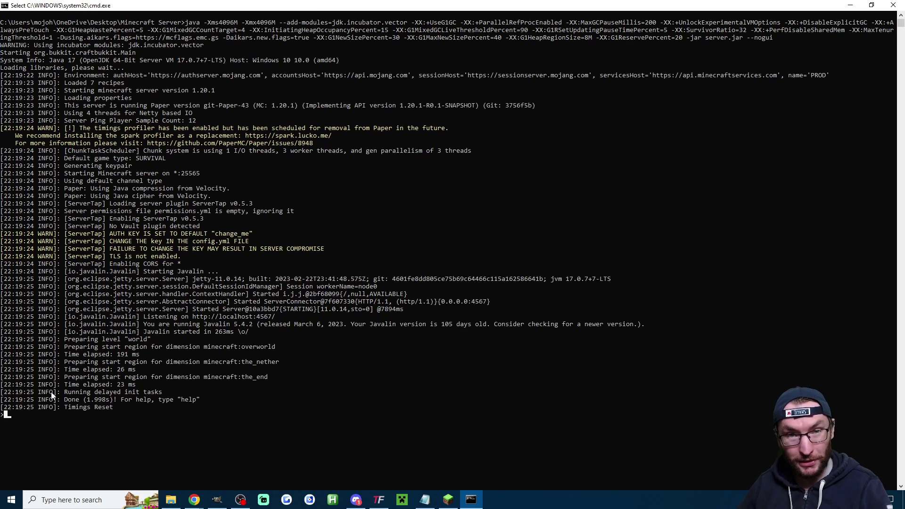
pyautogui.write('stop')
pyautogui.press('Return')
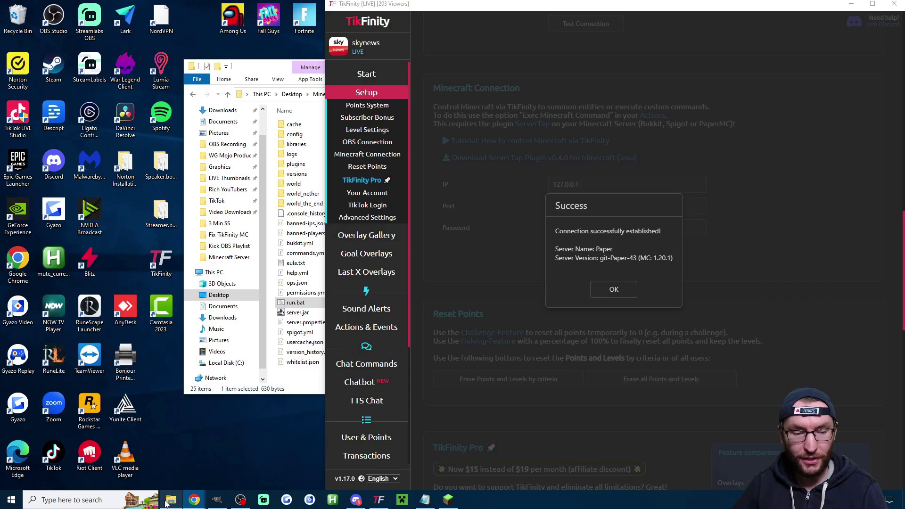
# Open config.yml from the ServerTap folder inside the Minecraft Server's plugins folder in Notepad.
pyautogui.click(172, 499)
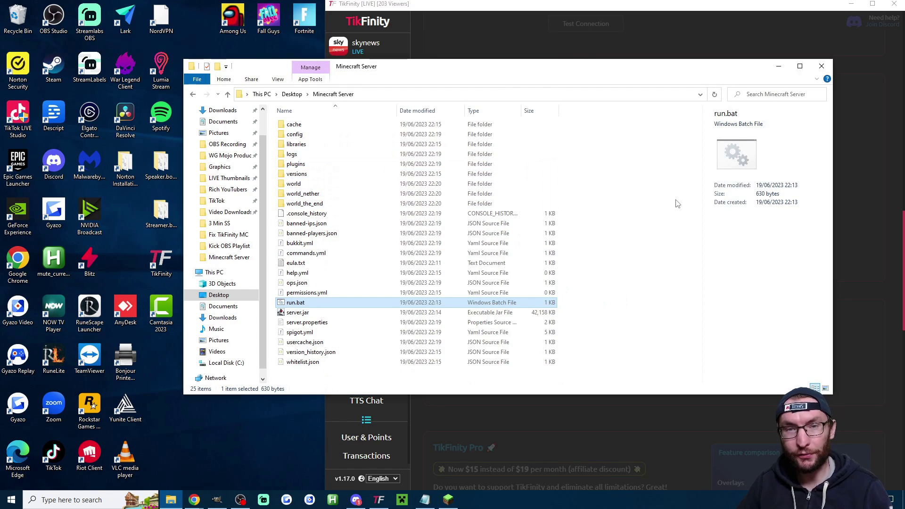
pyautogui.click(307, 135)
pyautogui.click(310, 165)
pyautogui.doubleClick(310, 165)
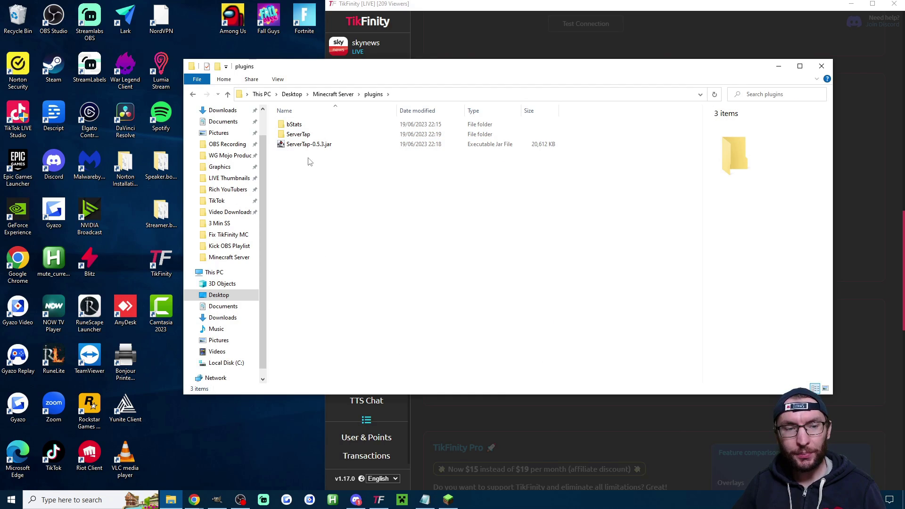
pyautogui.doubleClick(306, 134)
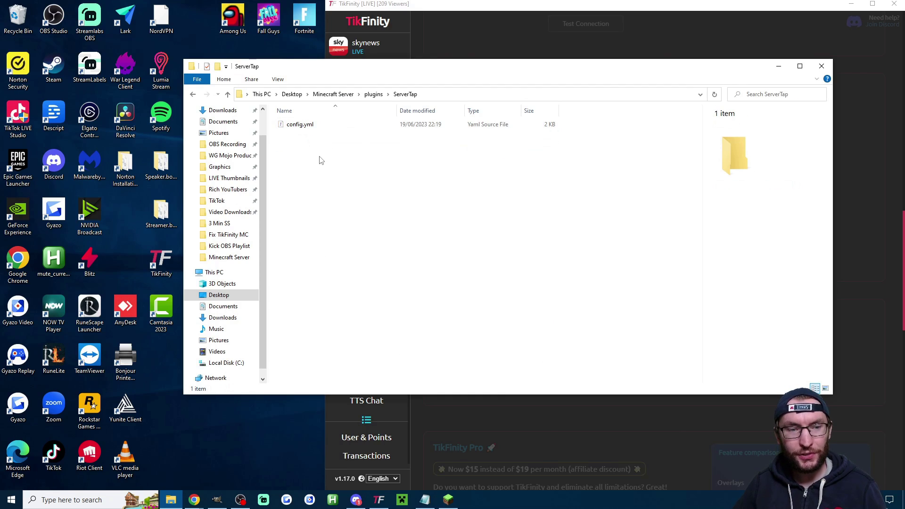
pyautogui.rightClick(304, 124)
pyautogui.moveTo(393, 165)
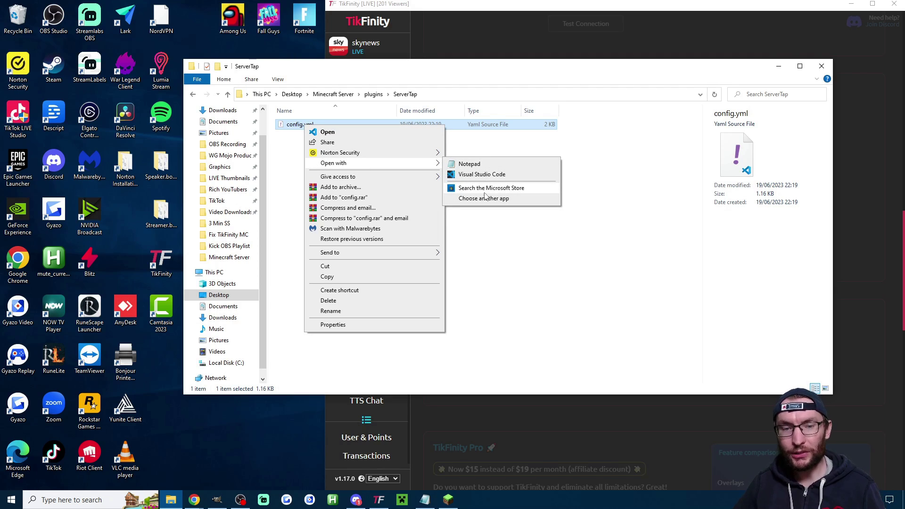
pyautogui.click(481, 164)
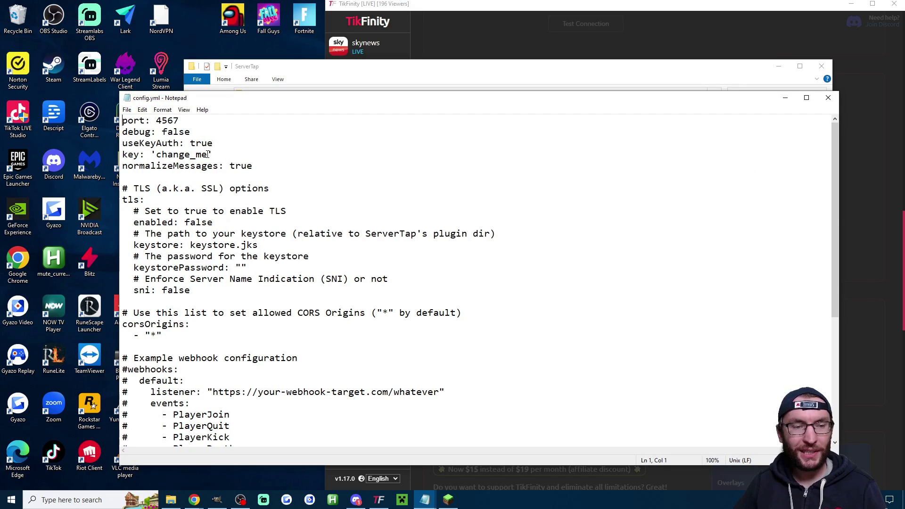
# Replace the authentication key value in config.yml with a new password and save the file.
pyautogui.moveTo(207, 154); pyautogui.dragTo(157, 158)
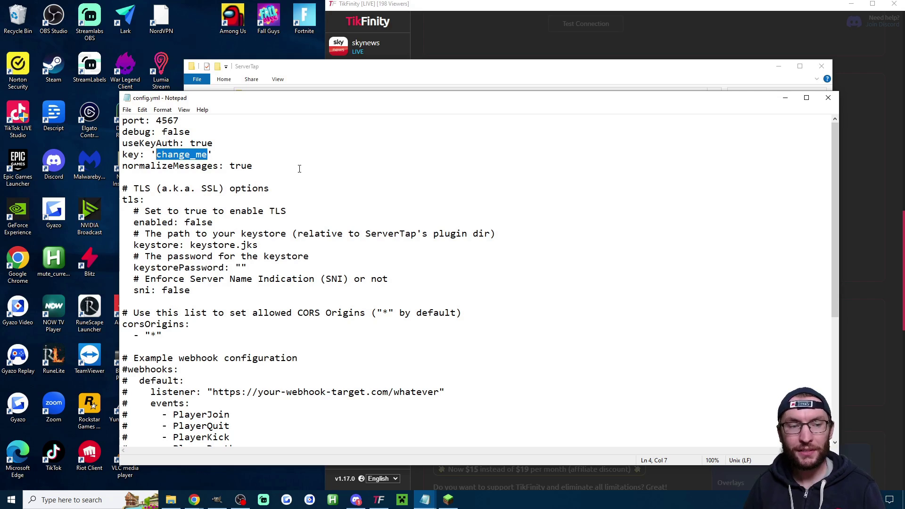
pyautogui.write('password')
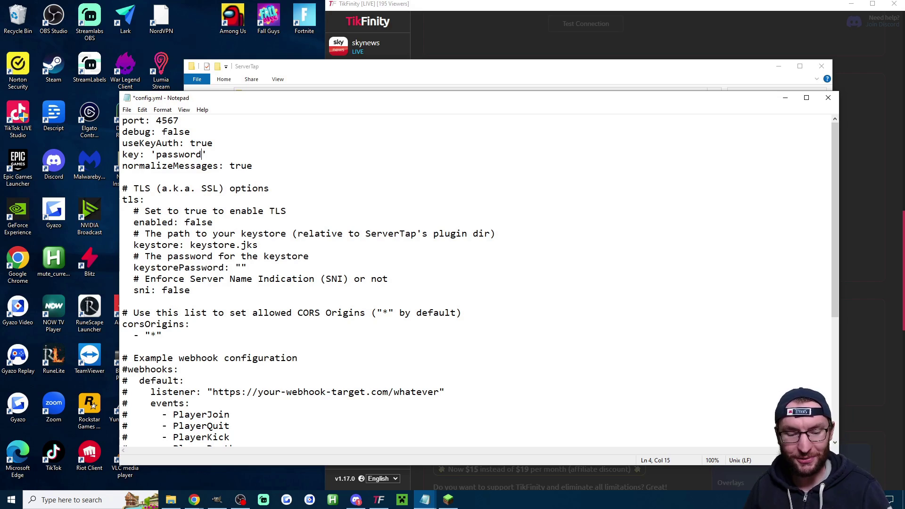
pyautogui.hotkey('ctrl', 's')
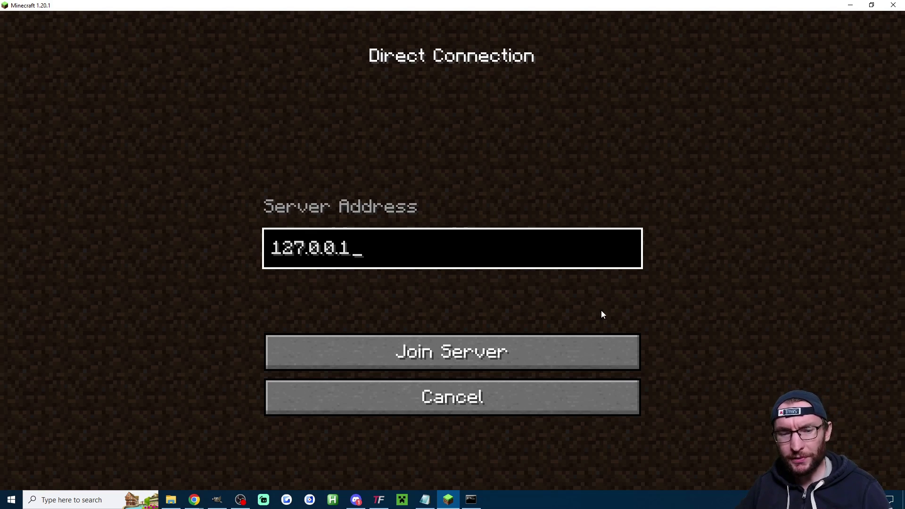
# Join the server at 127.0.0.1 in Minecraft and switch to the server console.
pyautogui.click(504, 351)
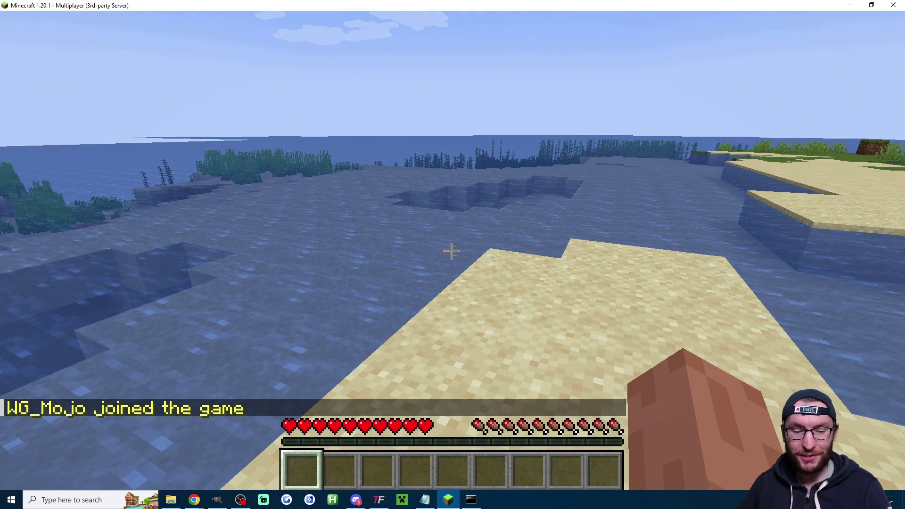
pyautogui.hotkey('alt', 'Tab')
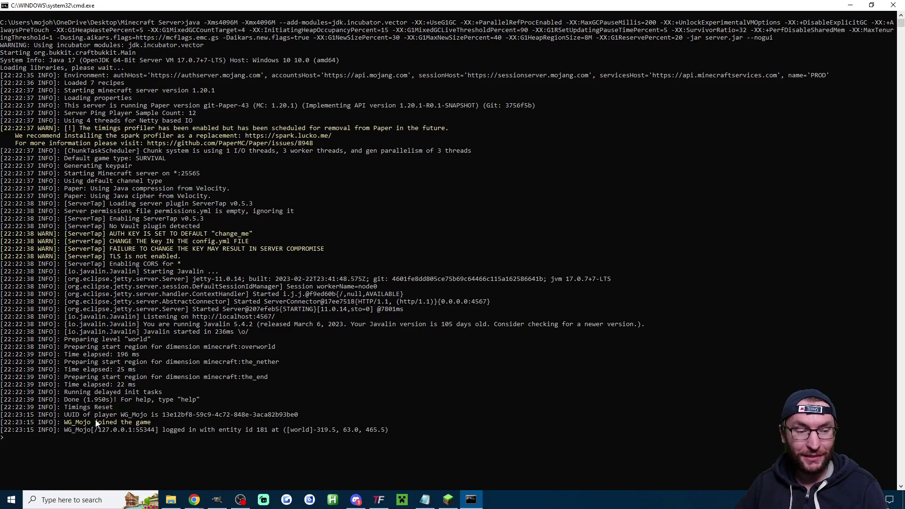
# Make the player who joined a server operator by running the op command with their username in the console.
pyautogui.moveTo(91, 424); pyautogui.dragTo(65, 424)
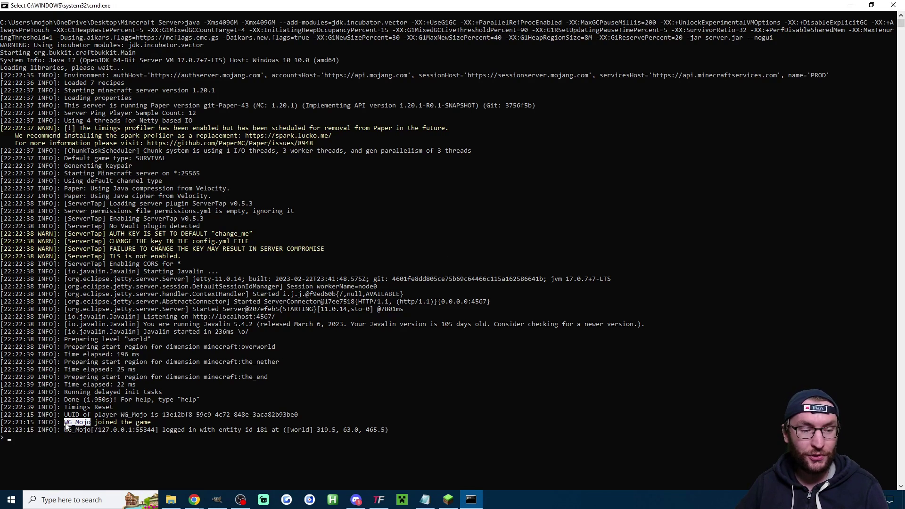
pyautogui.rightClick(211, 425)
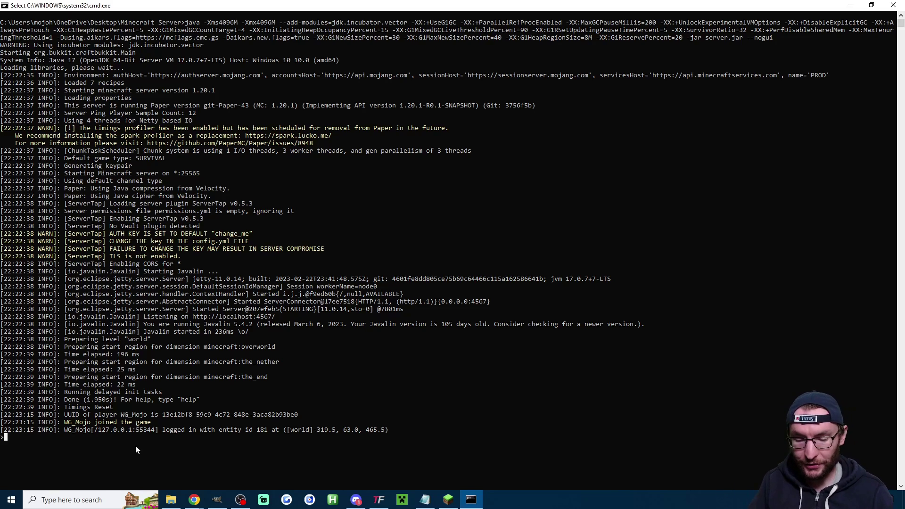
pyautogui.write('op WG_')
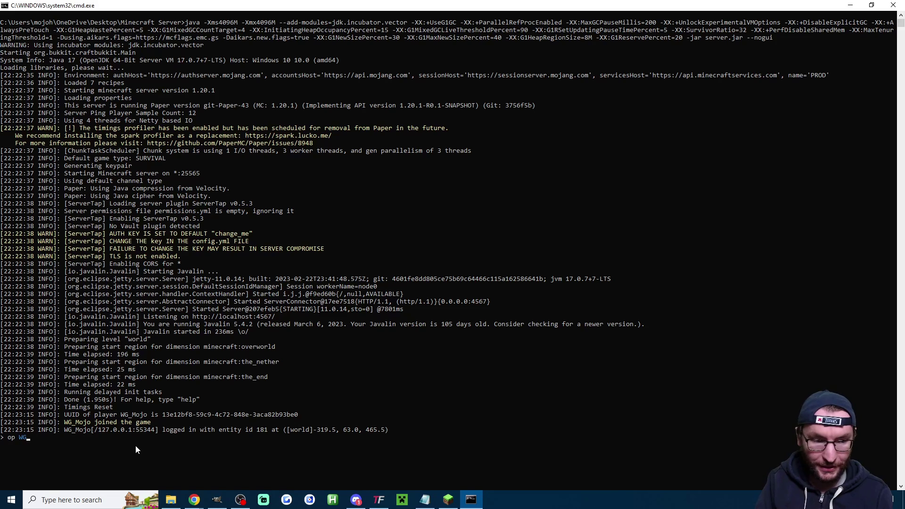
pyautogui.write('Mojo')
pyautogui.press('Return')
# Switch to Minecraft, resume the game and begin a /give command in chat to bring up its target suggestions.
pyautogui.click(448, 499)
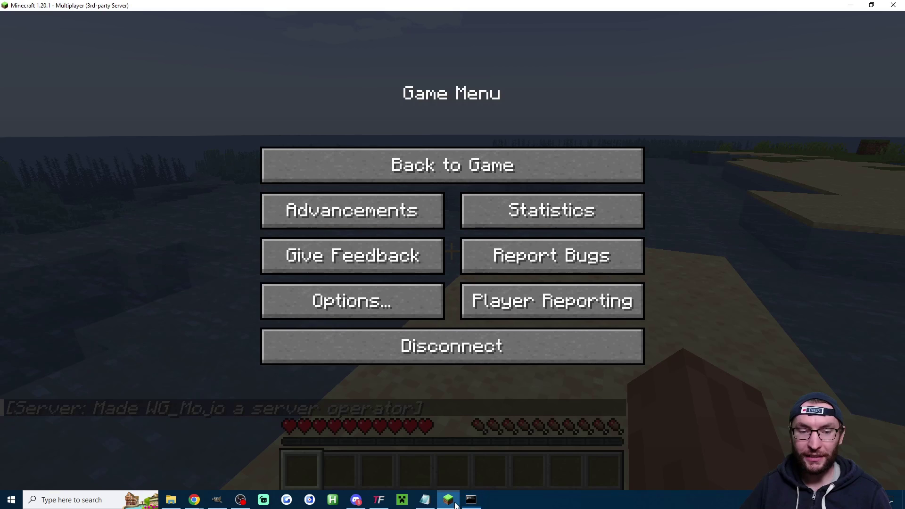
pyautogui.click(468, 166)
pyautogui.write('/give')
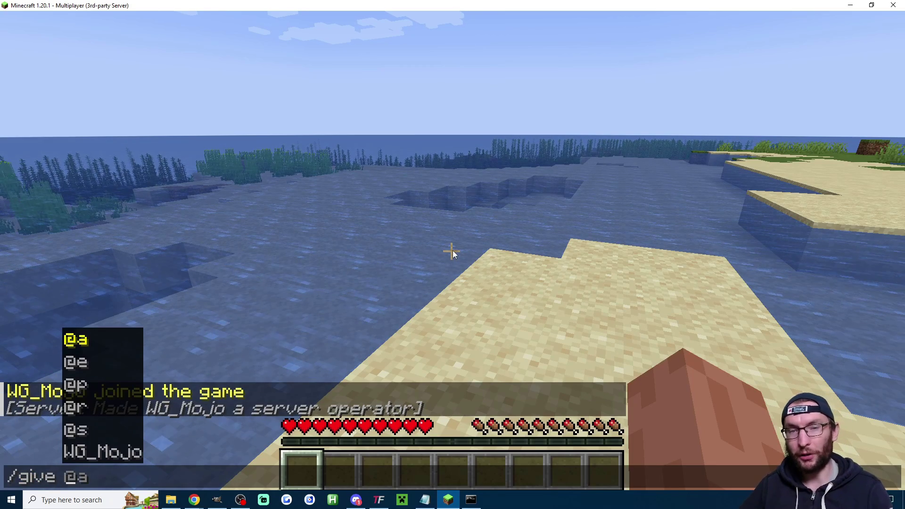
# Switch to the TikFinity Discord's faq channel and examine the entry about the Minecraft server console closing directly.
pyautogui.hotkey('alt', 'Tab')
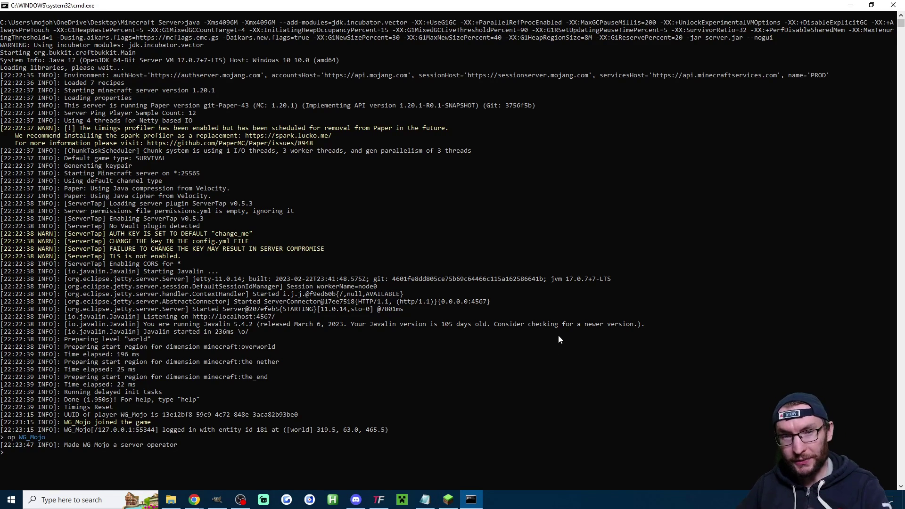
pyautogui.hotkey('alt', 'Tab')
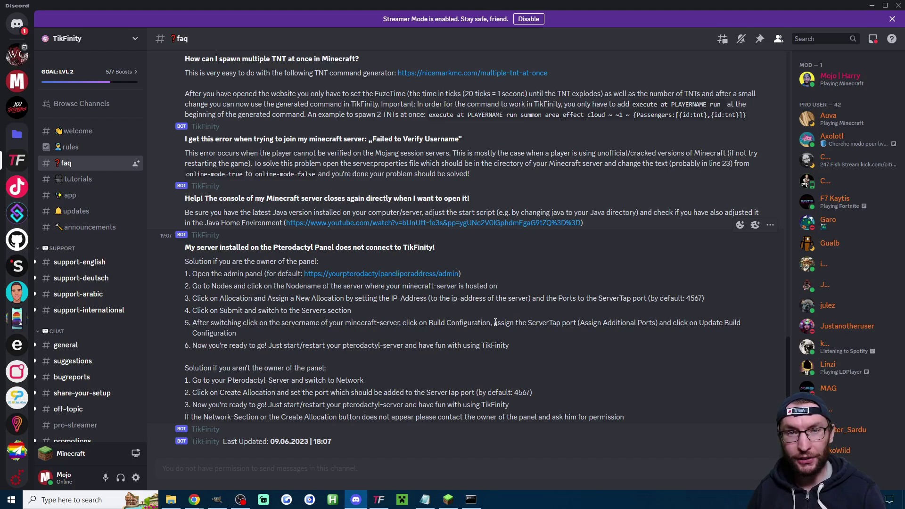
pyautogui.moveTo(185, 198); pyautogui.dragTo(477, 200)
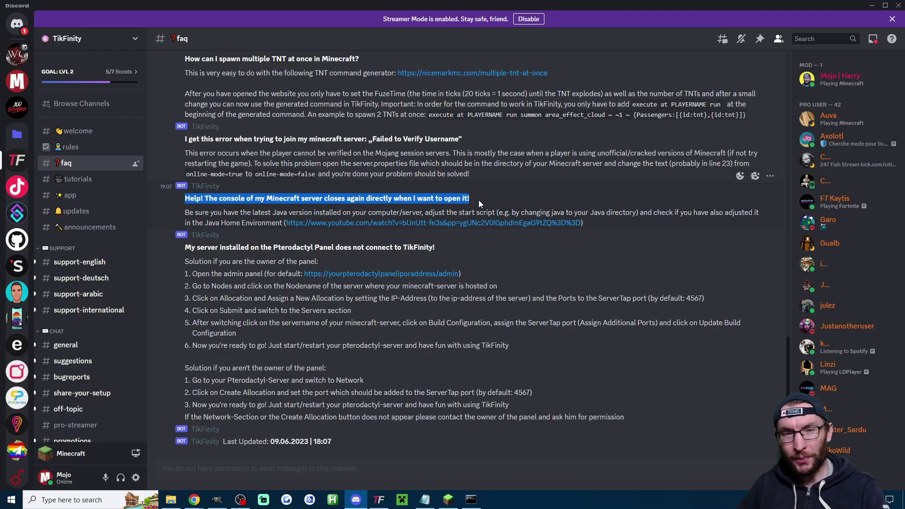
pyautogui.click(481, 207)
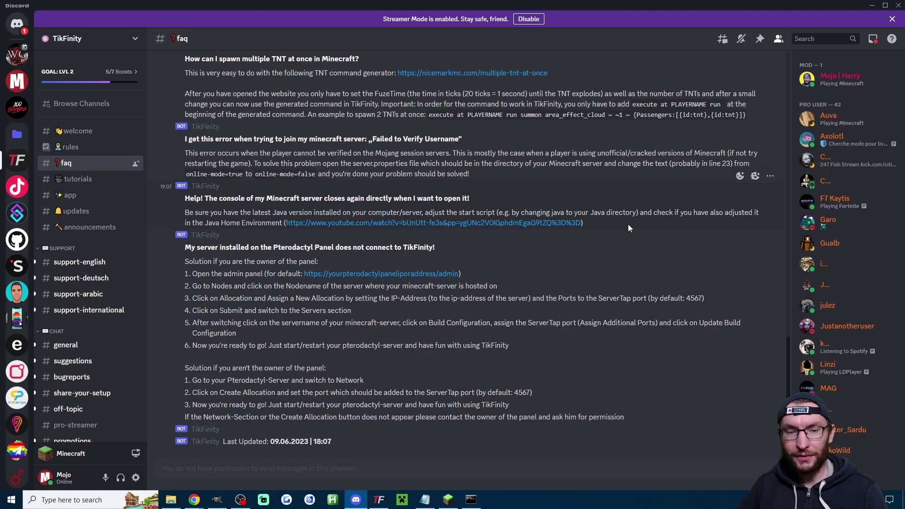
# Inspect the Java installation folder jdk17.0.7_7 under Program Files\Amazon Corretto in File Explorer, and return to the Discord FAQ.
pyautogui.hotkey('alt', 'Tab')
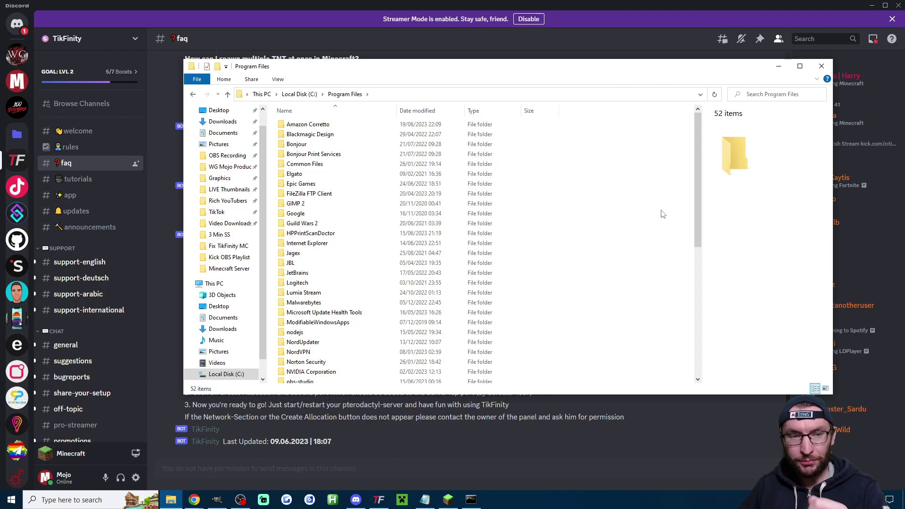
pyautogui.click(299, 94)
pyautogui.doubleClick(330, 174)
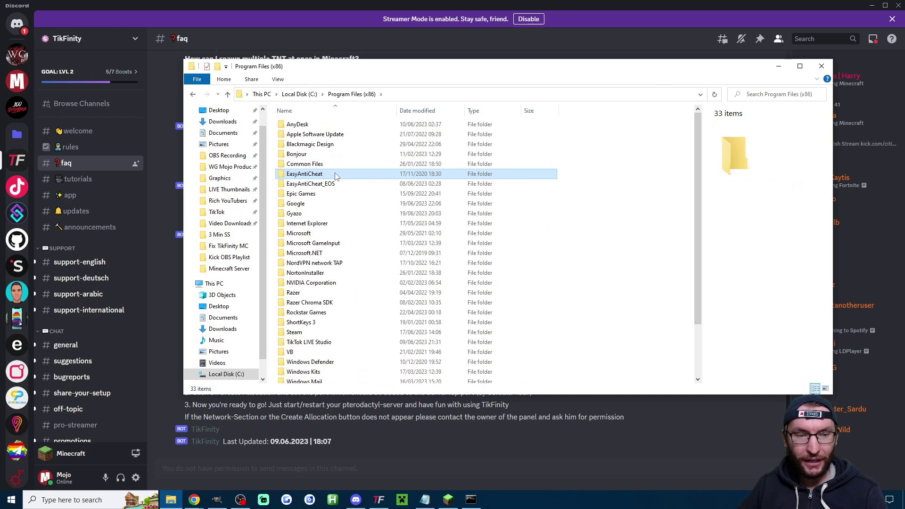
pyautogui.click(335, 176)
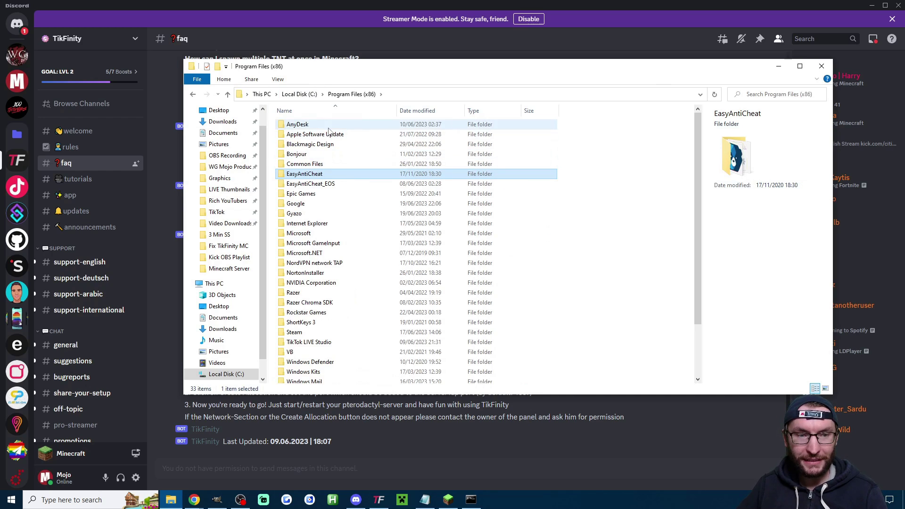
pyautogui.click(298, 94)
pyautogui.doubleClick(325, 165)
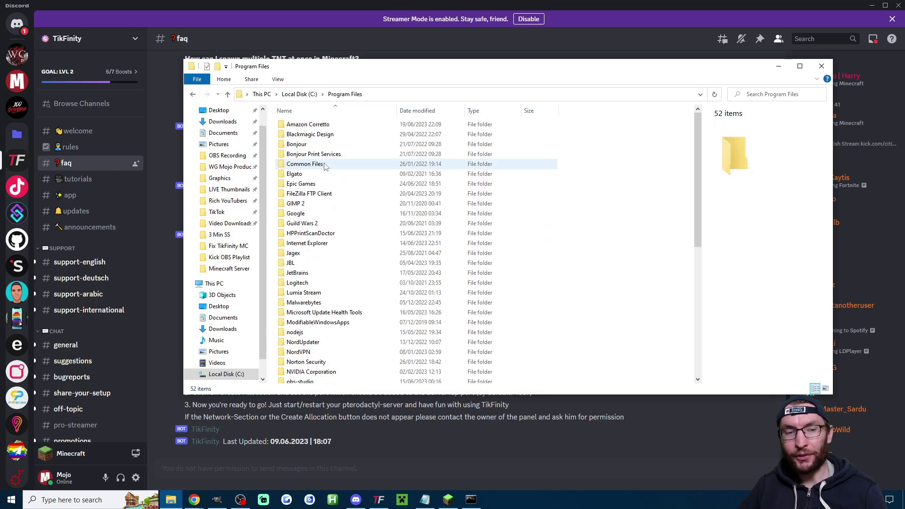
pyautogui.doubleClick(334, 126)
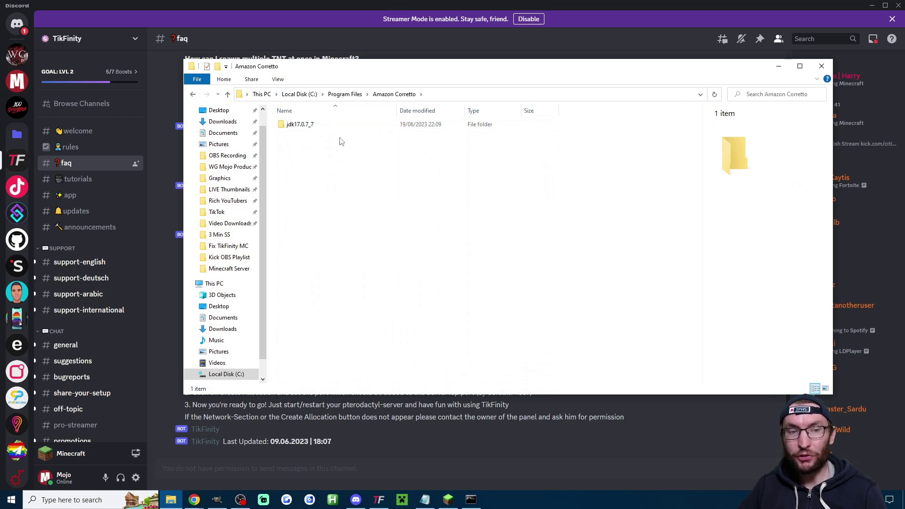
pyautogui.doubleClick(313, 127)
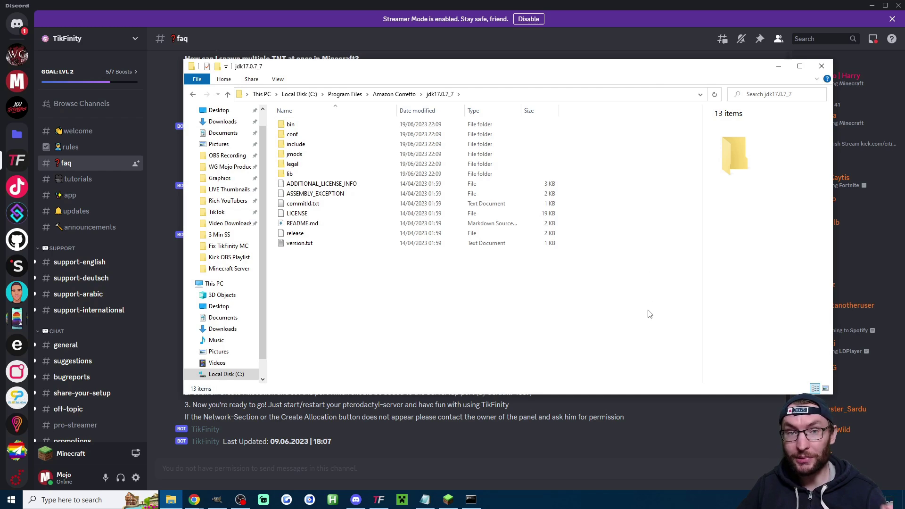
pyautogui.hotkey('alt', 'Tab')
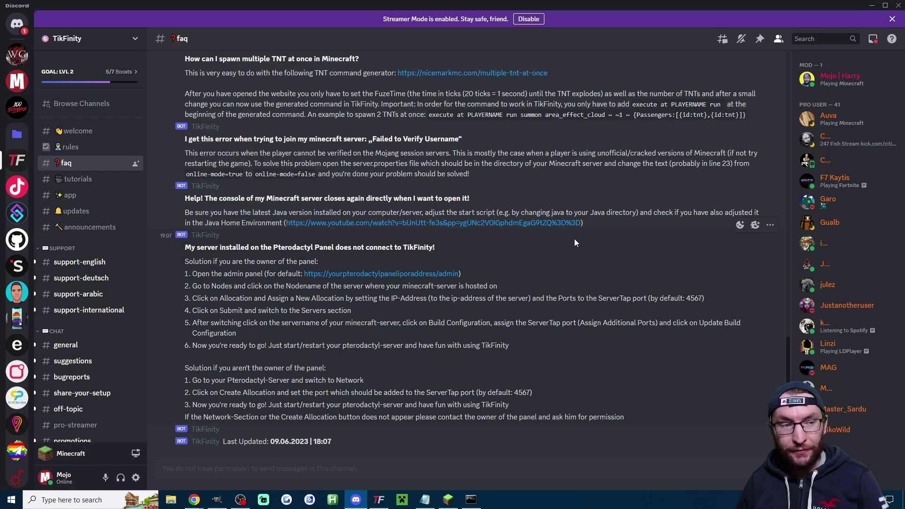